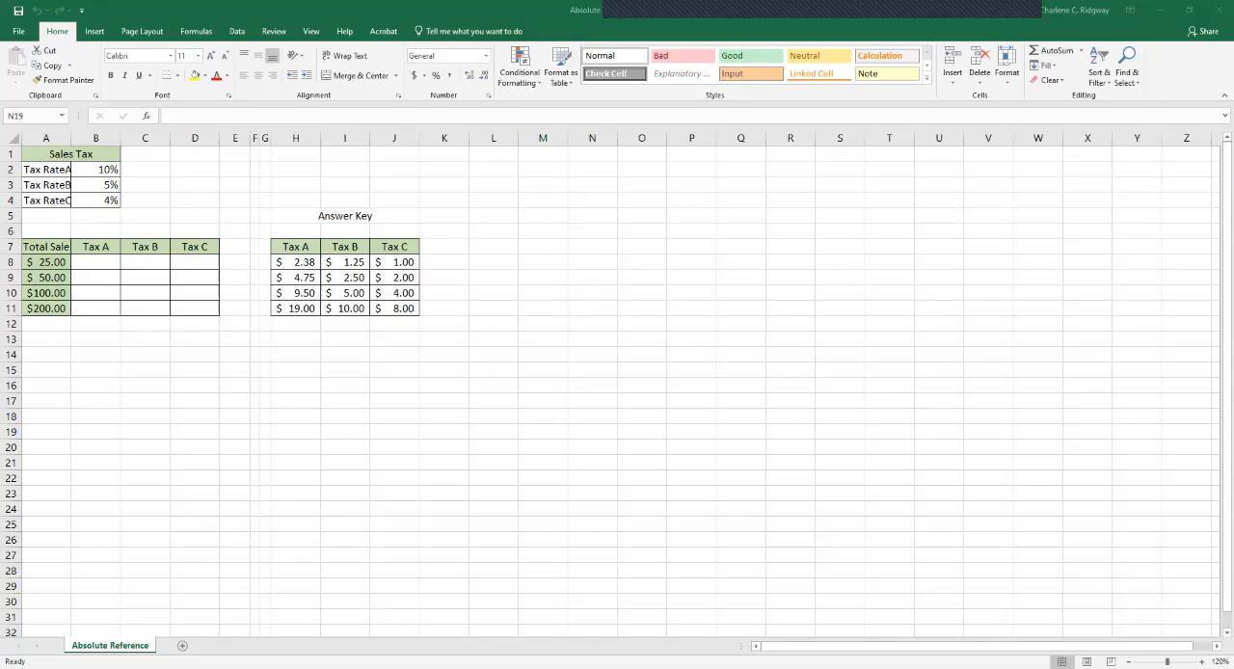
Enter the formula =A8*B2 in cell B8 to calculate Tax A for the first sale.
click(95, 262)
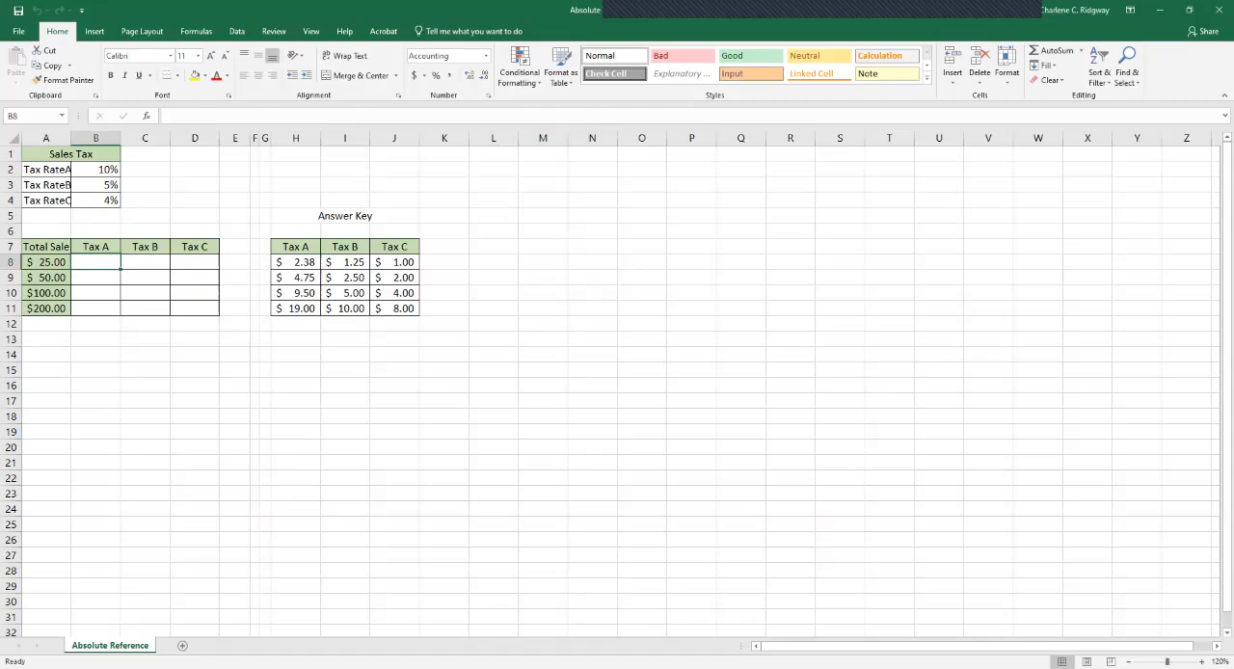
text(=)
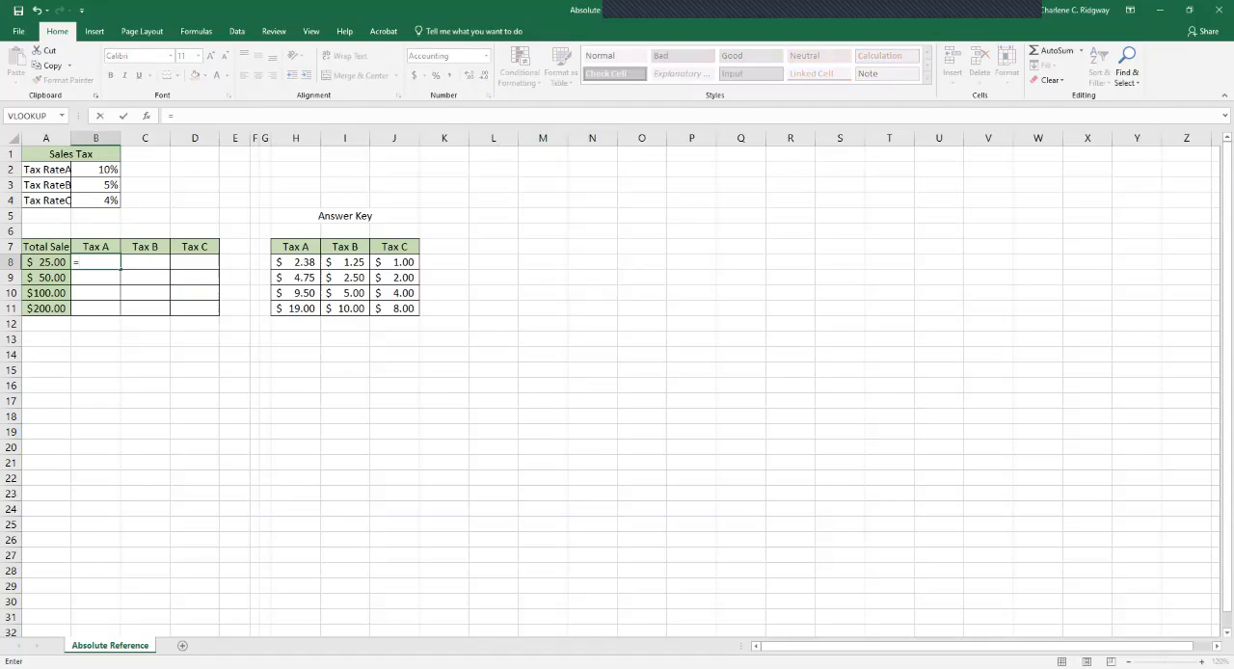
key(Left)
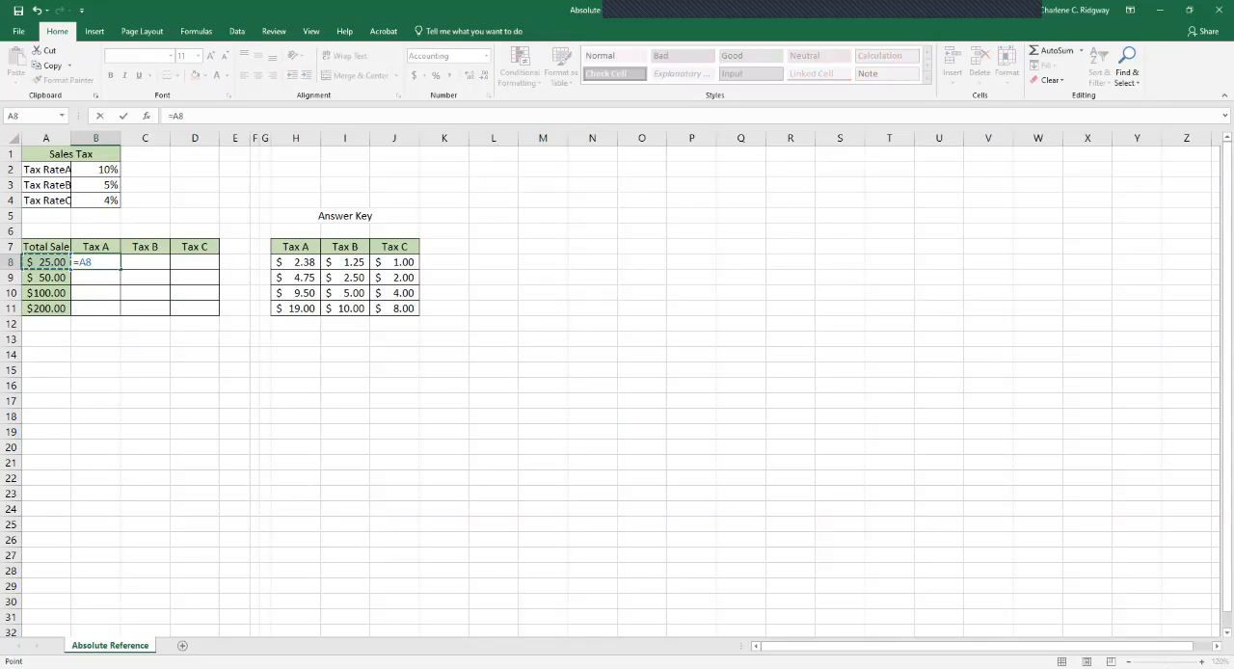
text(*)
click(95, 170)
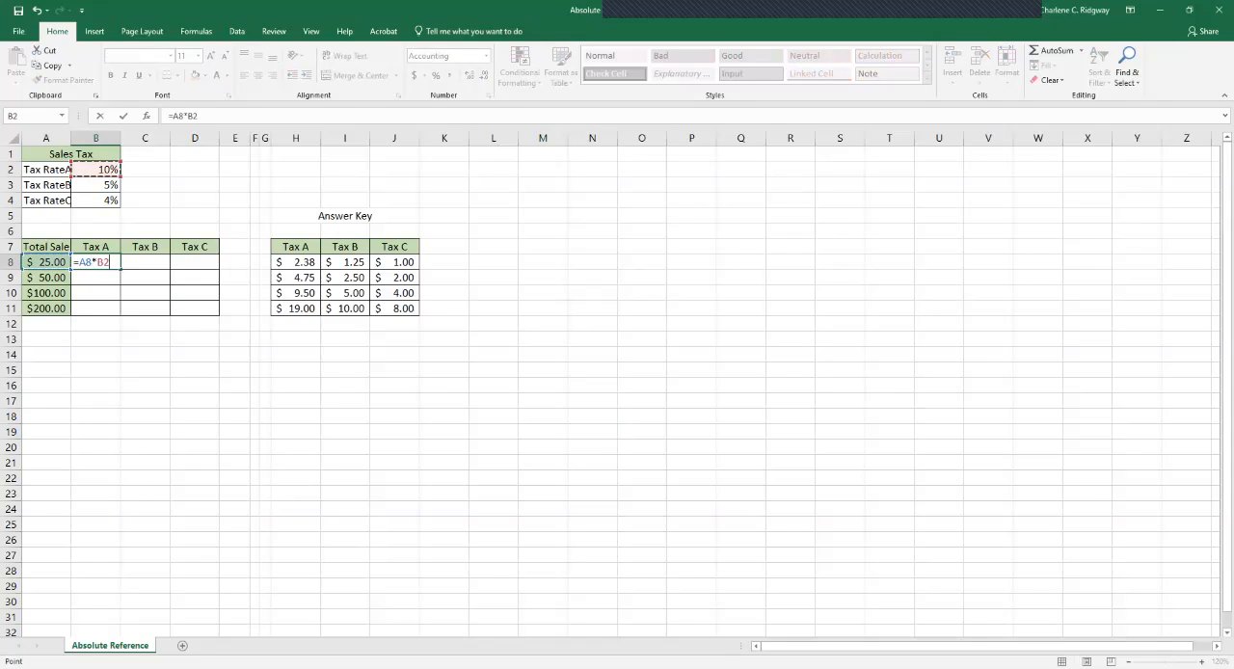
key(ctrl+Return)
key(Return)
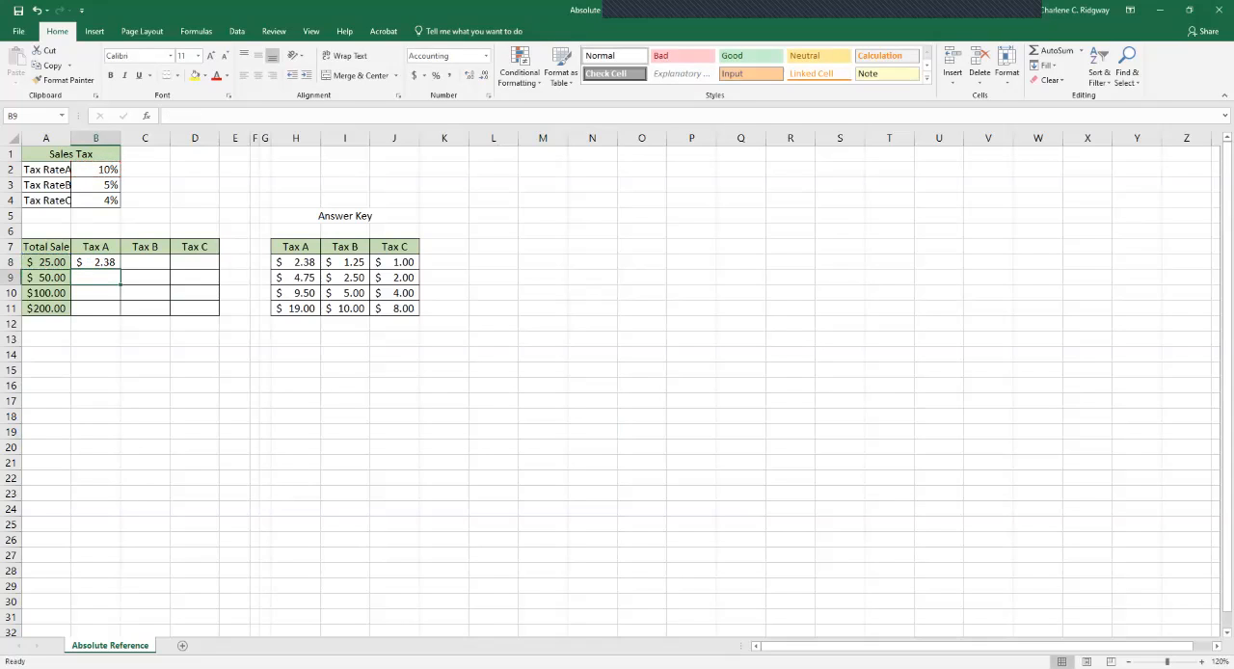
Try filling the relative Tax A formula from B8 down to B11, and undo the fill.
click(95, 262)
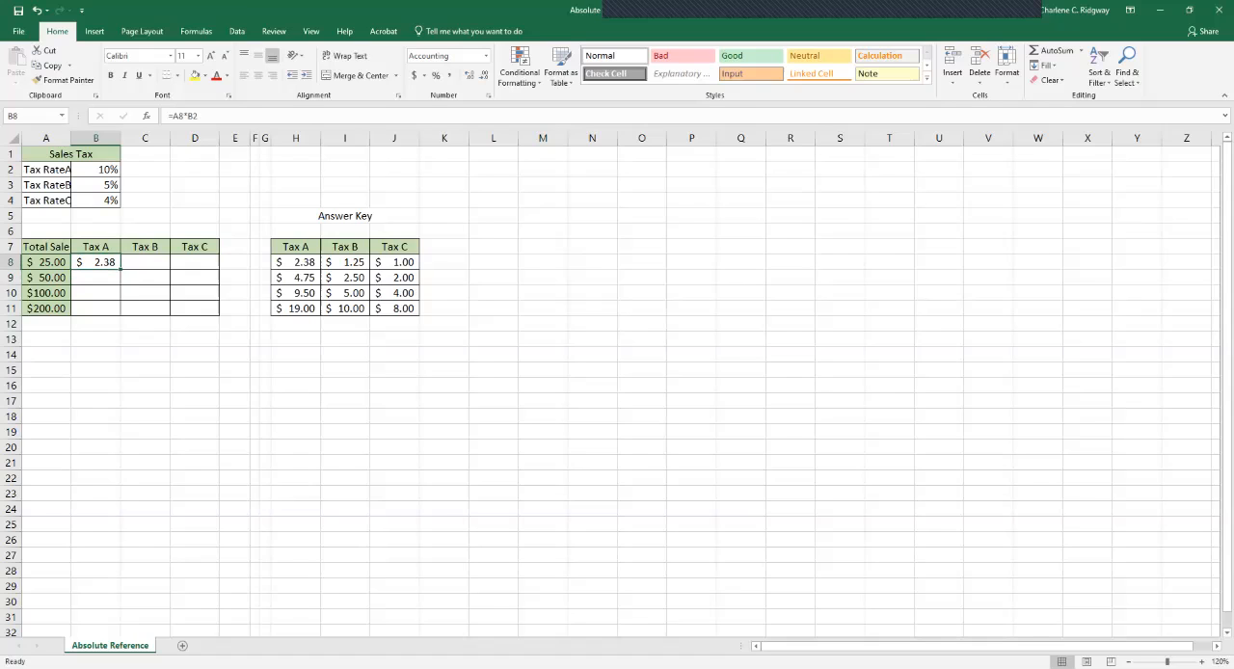
drag(120, 269, 115, 309)
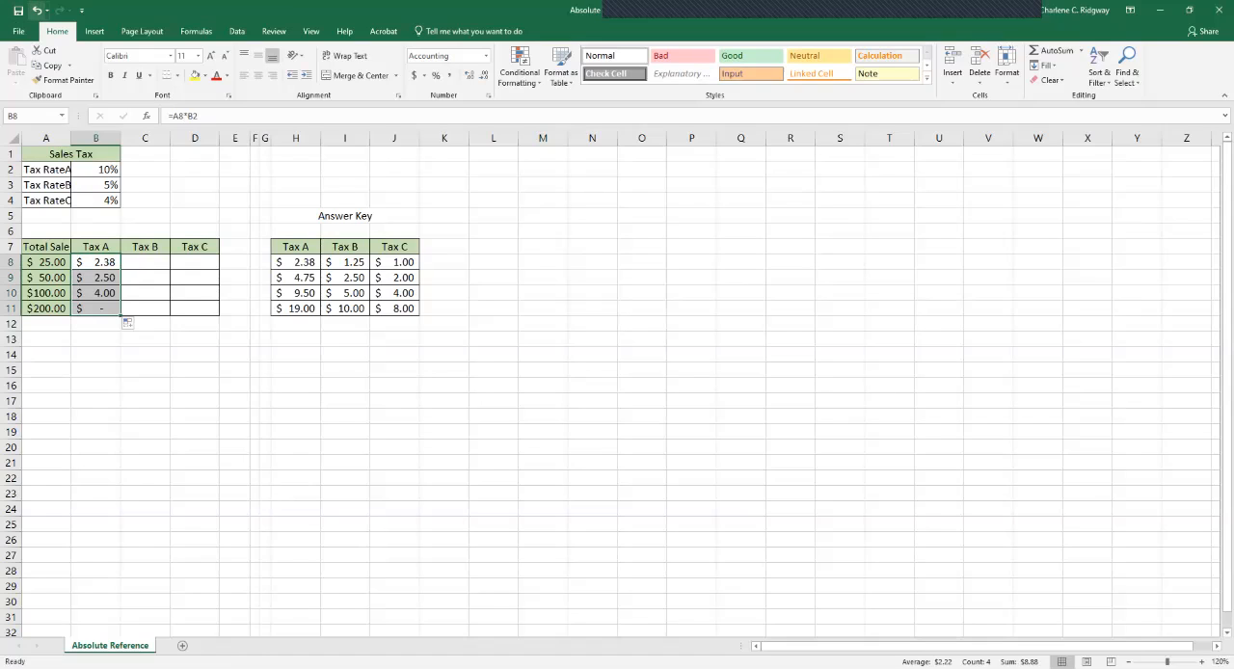
click(37, 10)
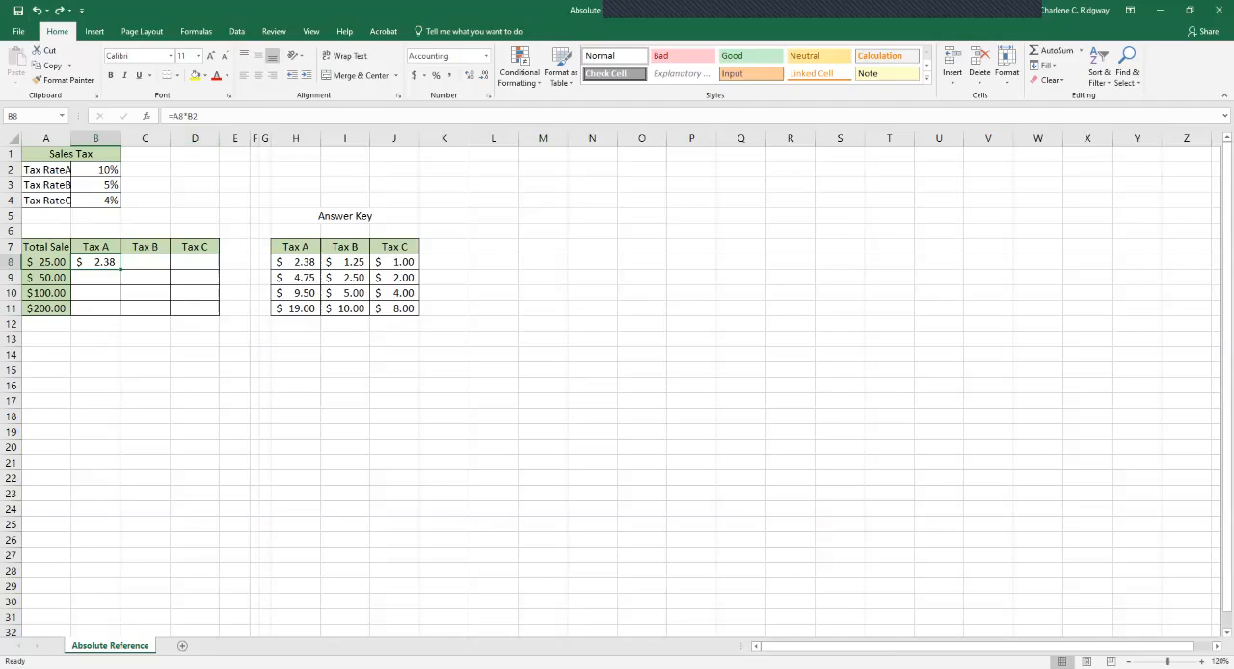
Make the tax rate reference in B8 absolute so the formula reads =A8*$B$2, and fill it down to B11.
key(F2)
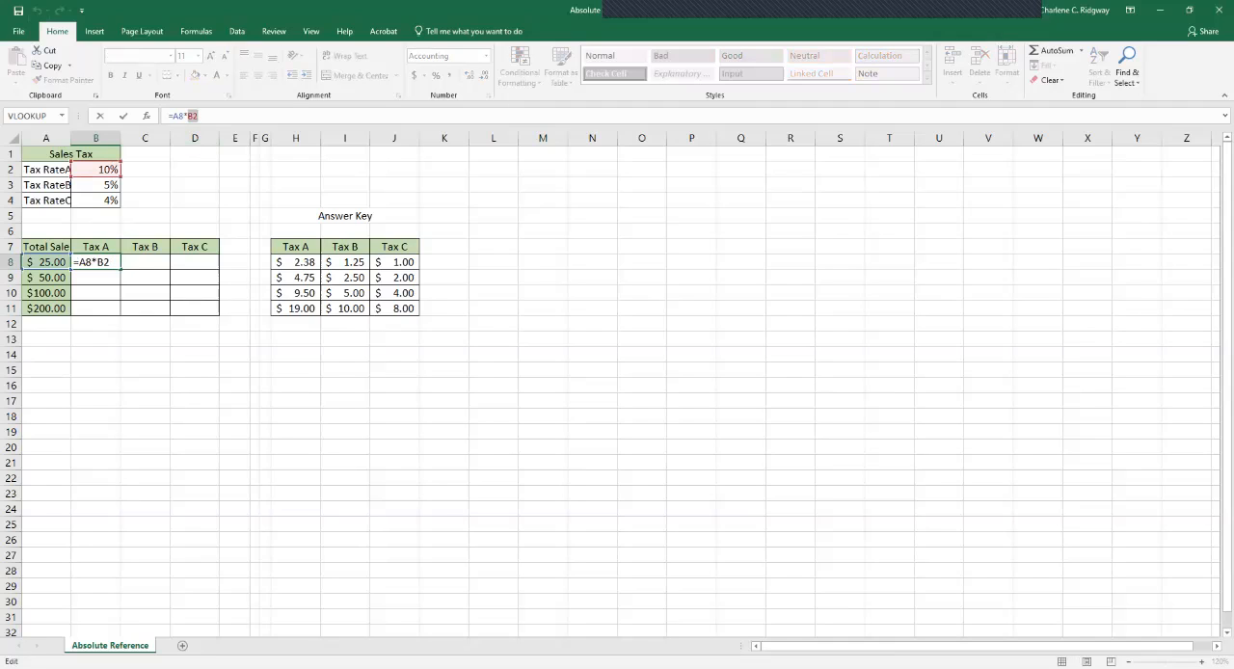
key(F4)
key(F4)
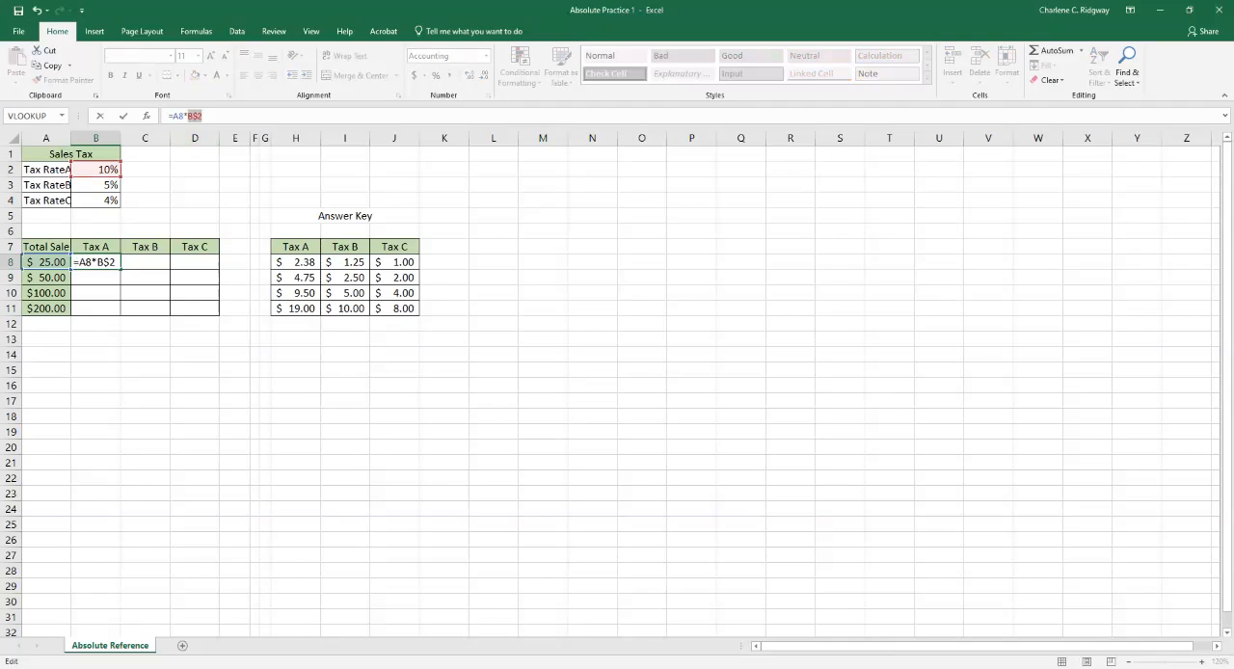
key(F4)
key(F4)
key(F4)
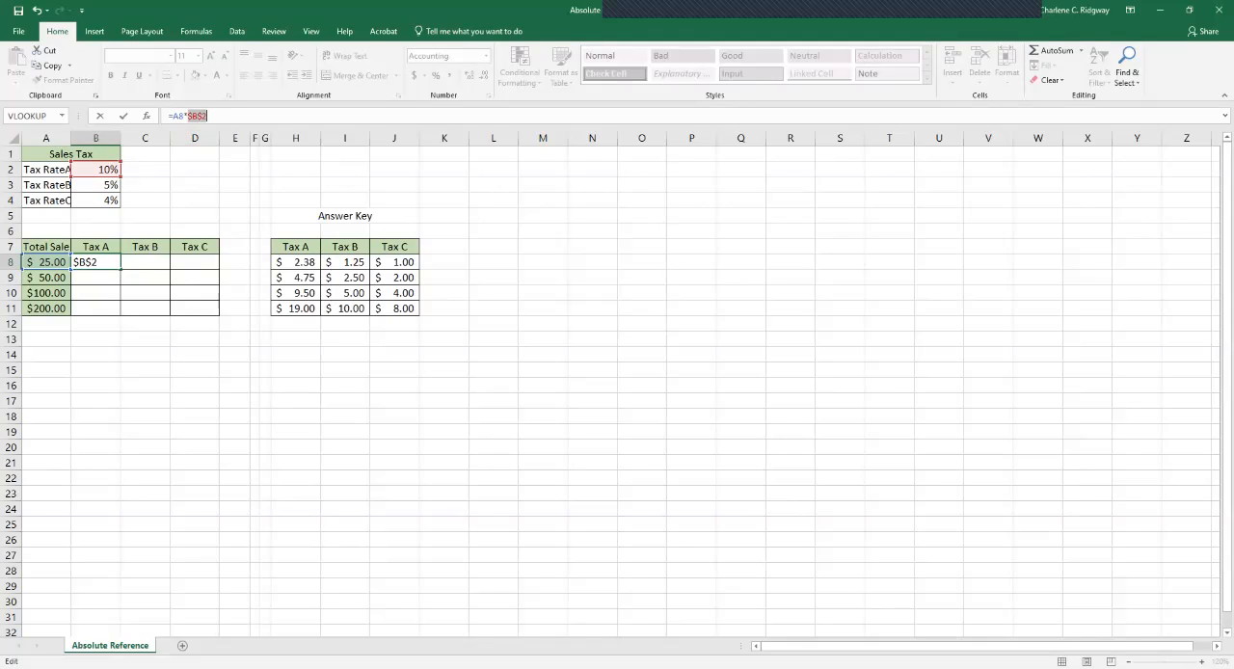
key(Return)
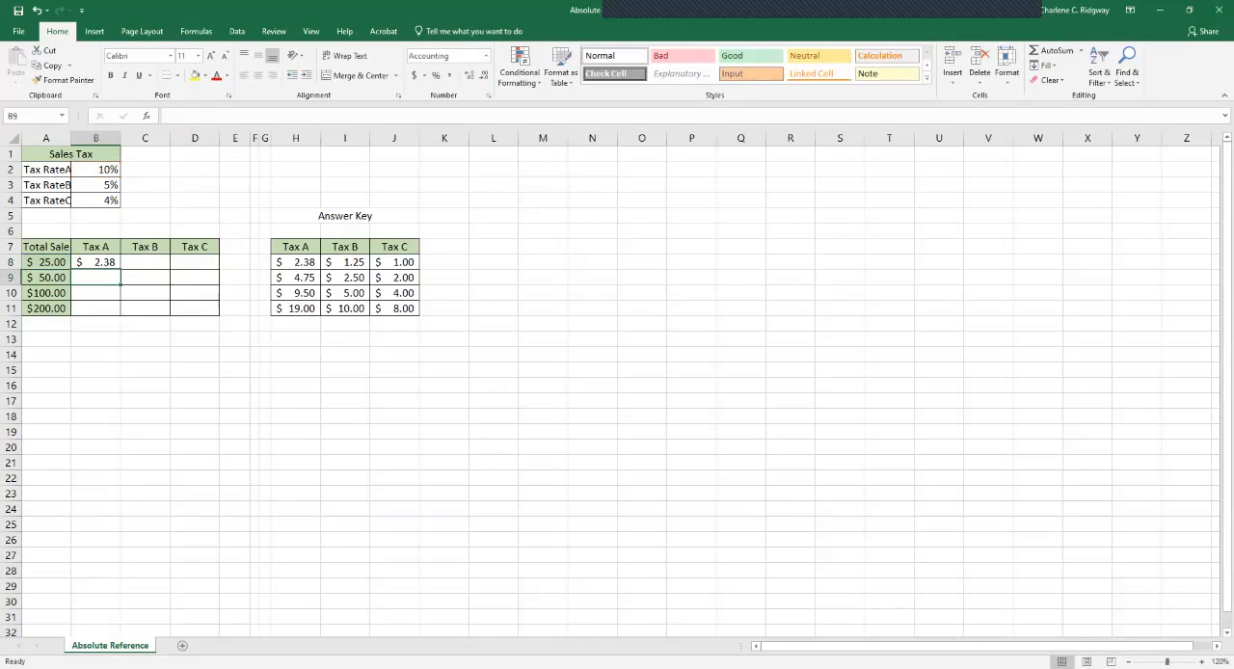
click(96, 262)
drag(120, 270, 120, 313)
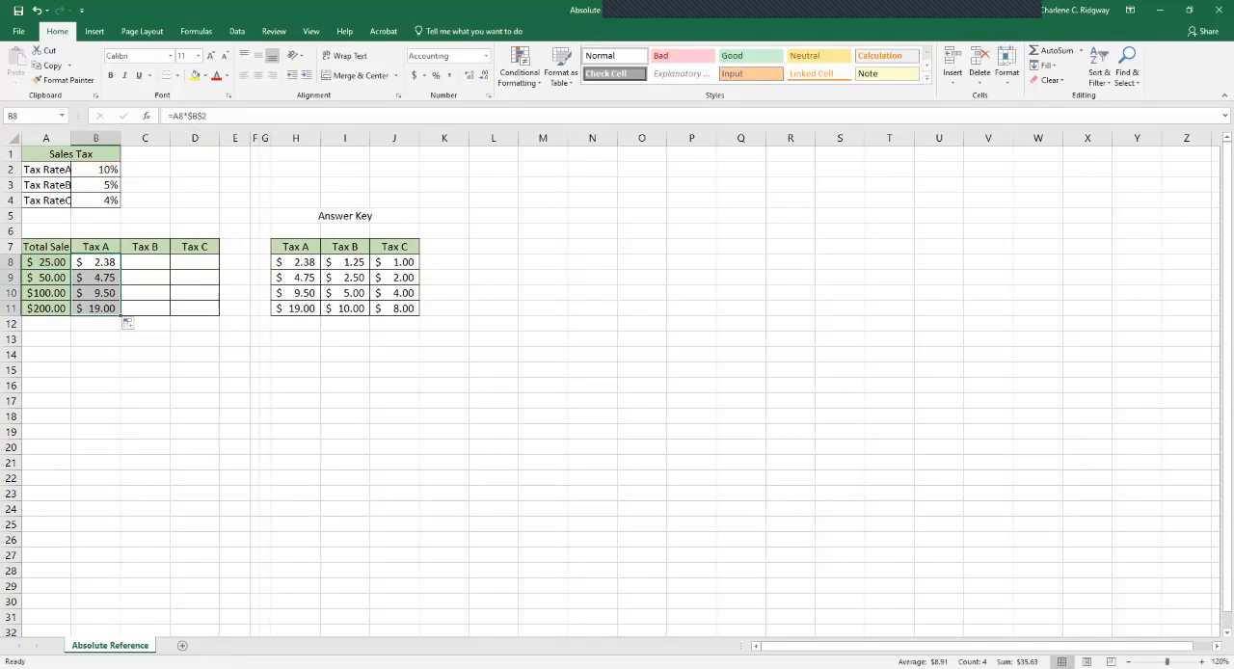
Show the sheet's formulas to compare the Tax A column with the answer key, and return to the values.
click(95, 340)
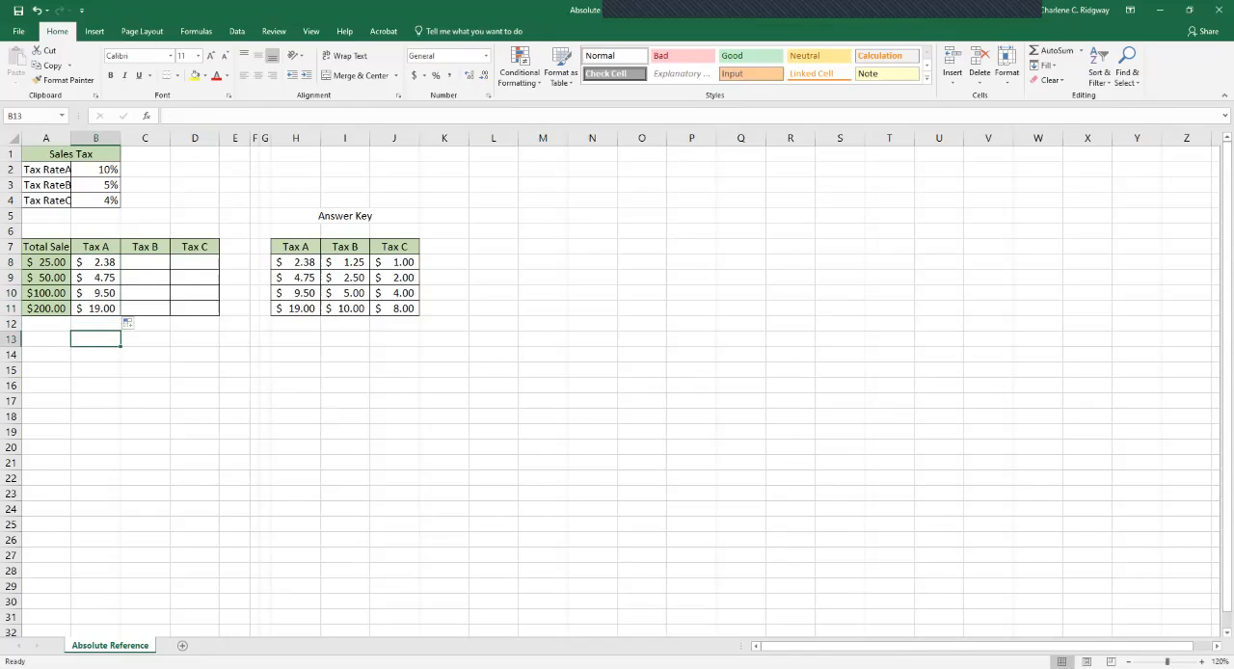
key(ctrl+grave)
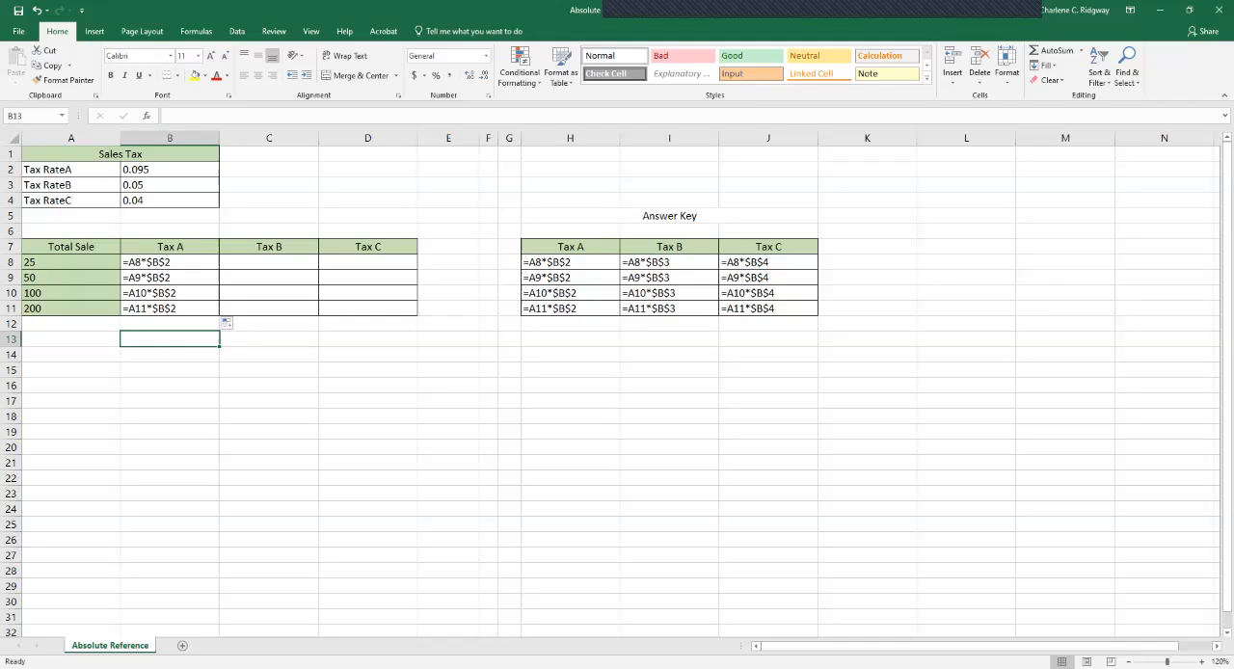
click(170, 401)
key(ctrl+grave)
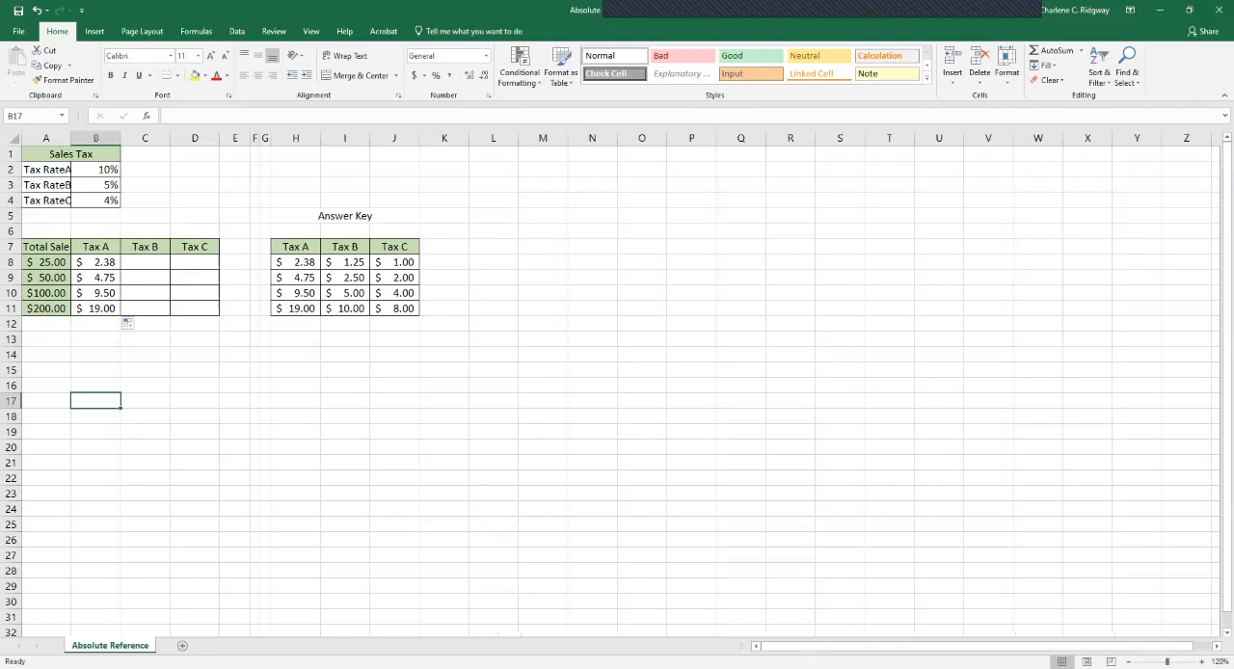
Enter =A8*$B$3 in cell C8 for Tax B and fill the formula down to C11.
click(145, 262)
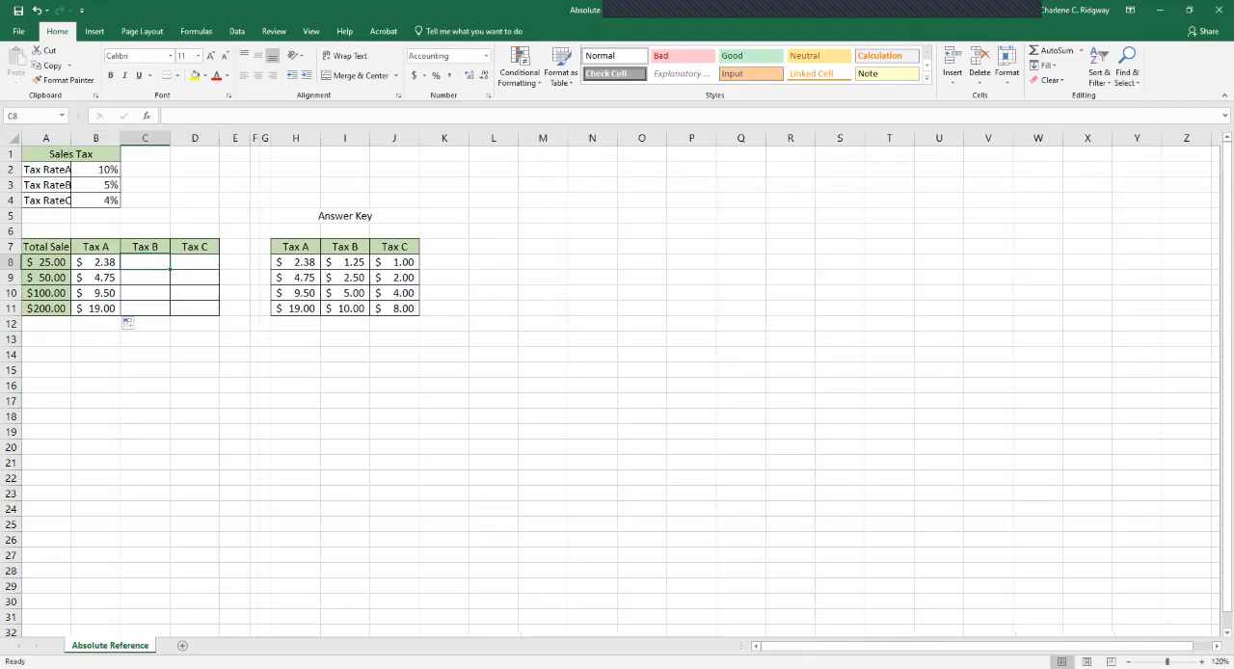
text(=)
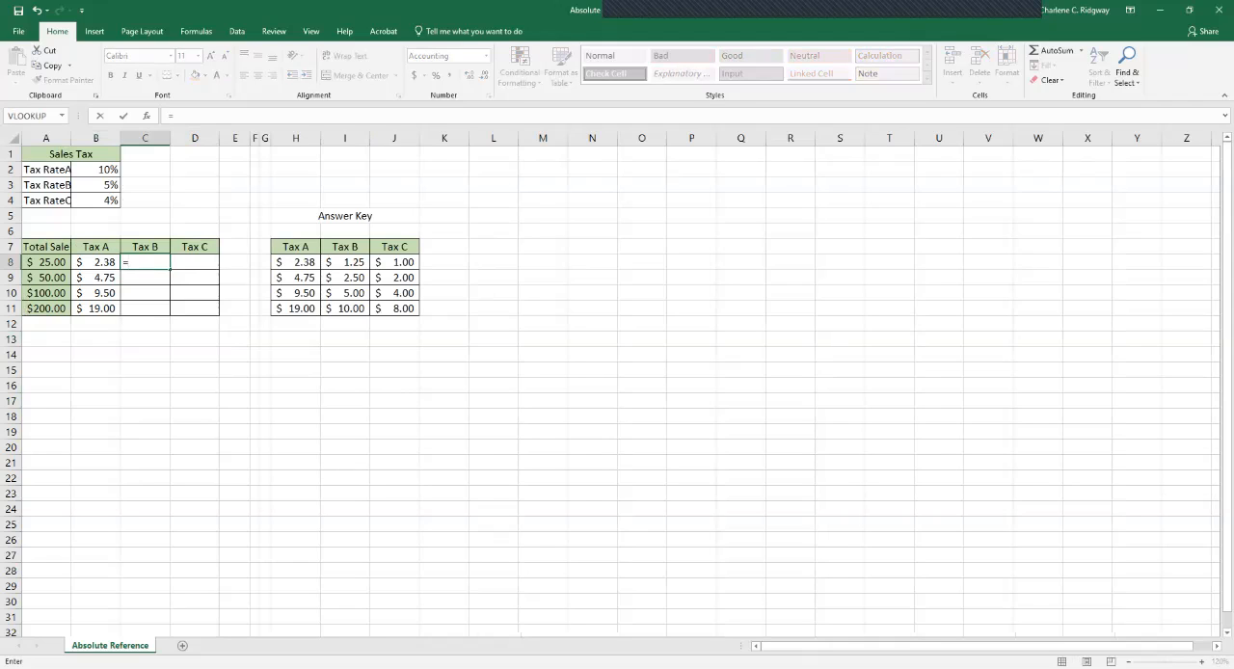
click(46, 263)
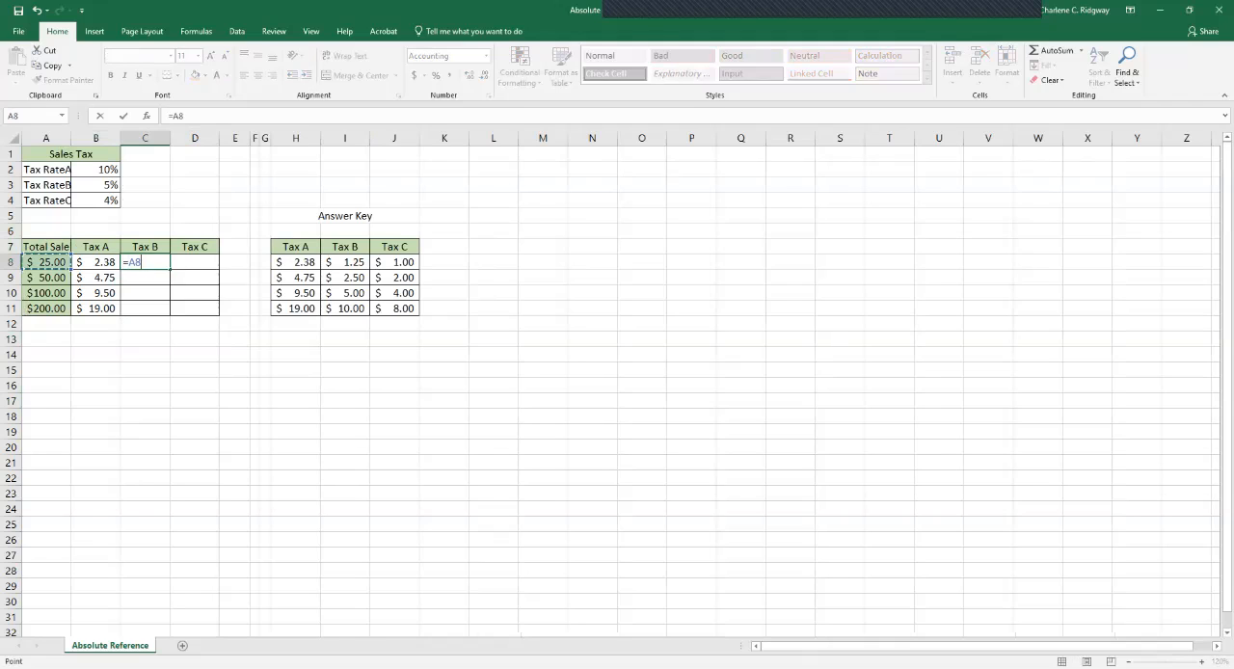
text(*)
click(96, 185)
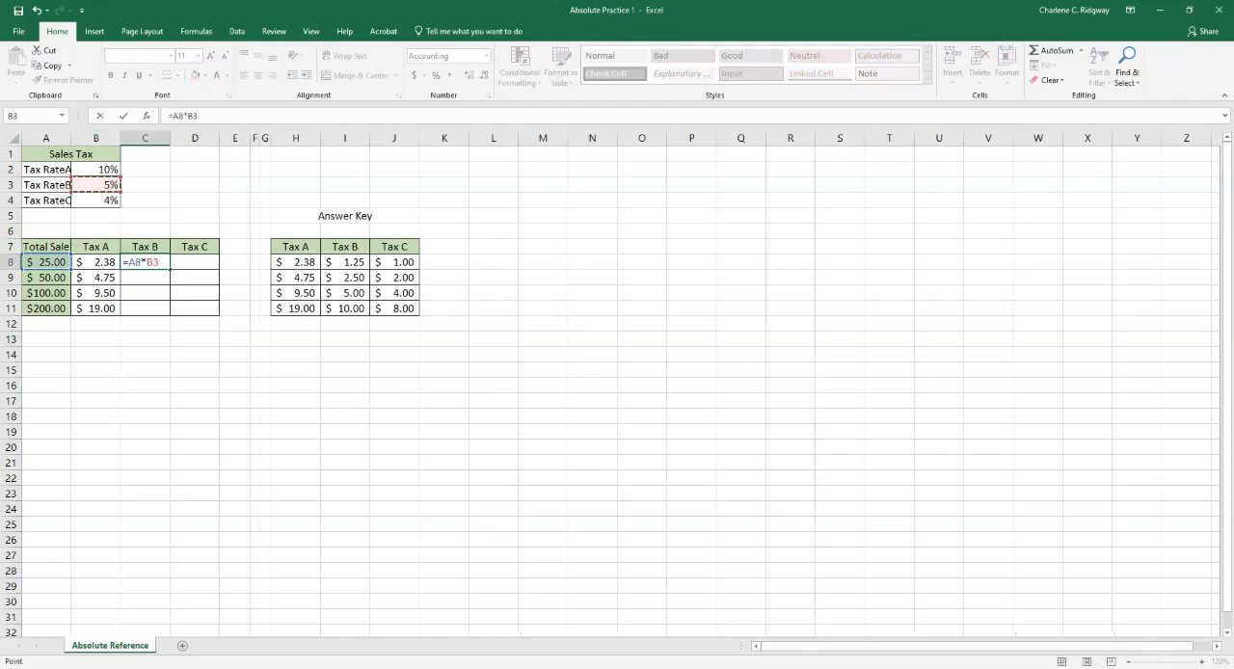
key(F4)
key(Return)
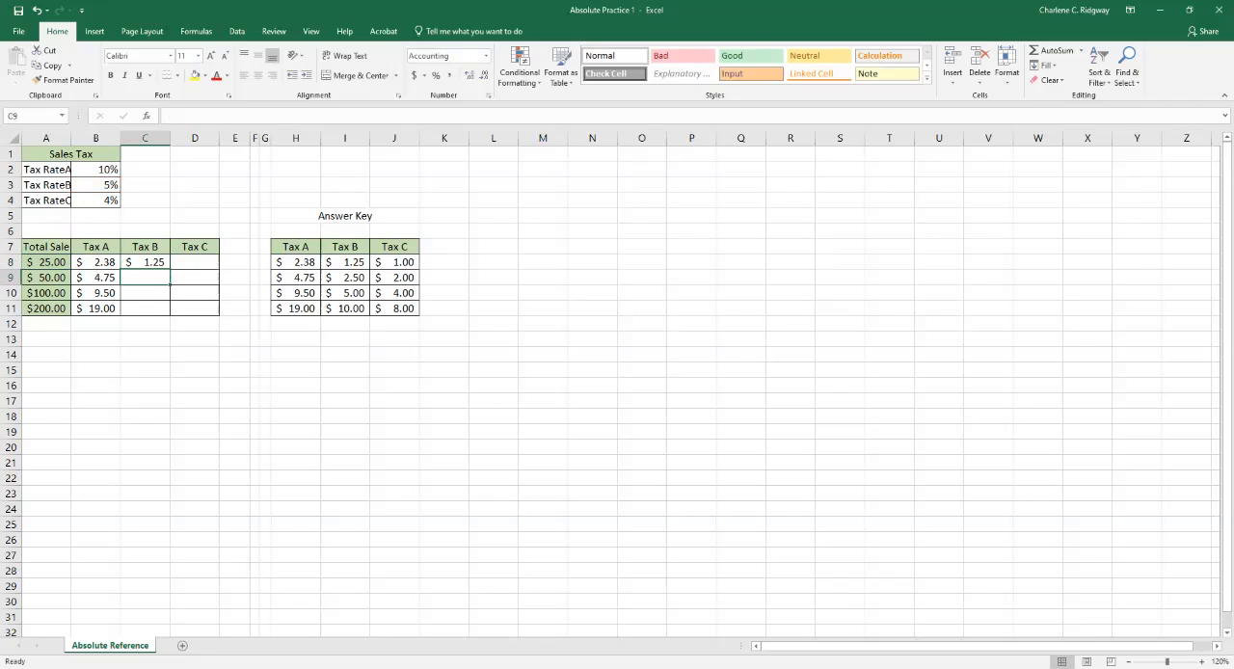
click(145, 262)
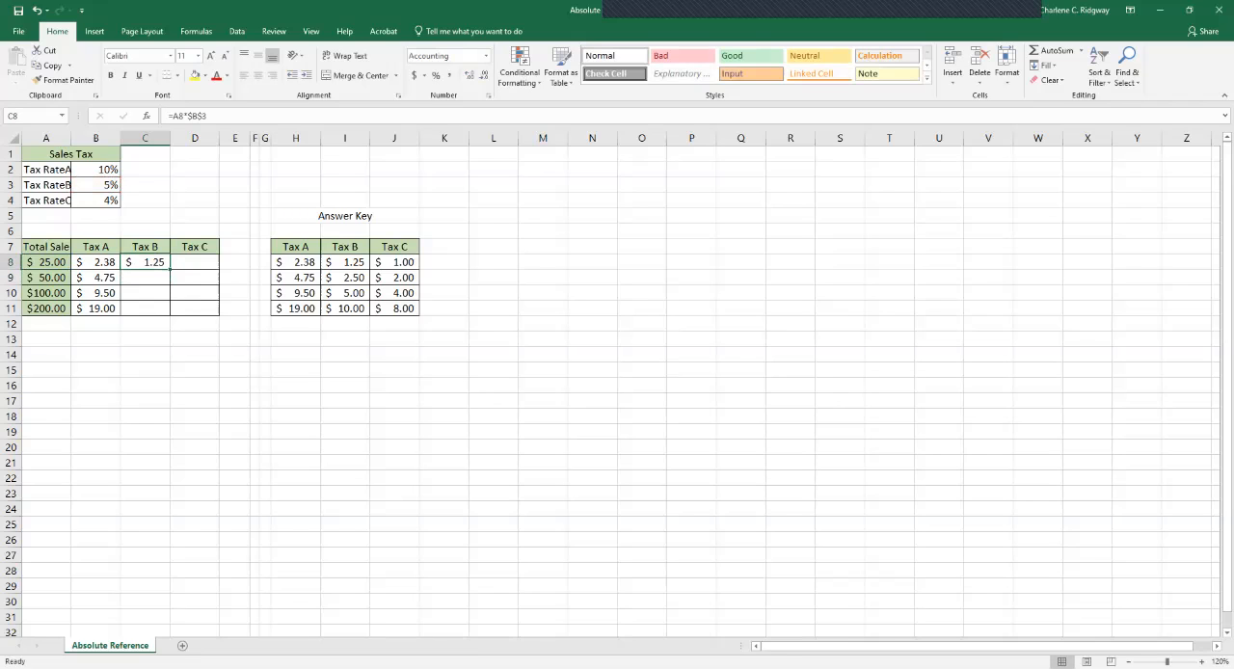
drag(170, 269, 169, 312)
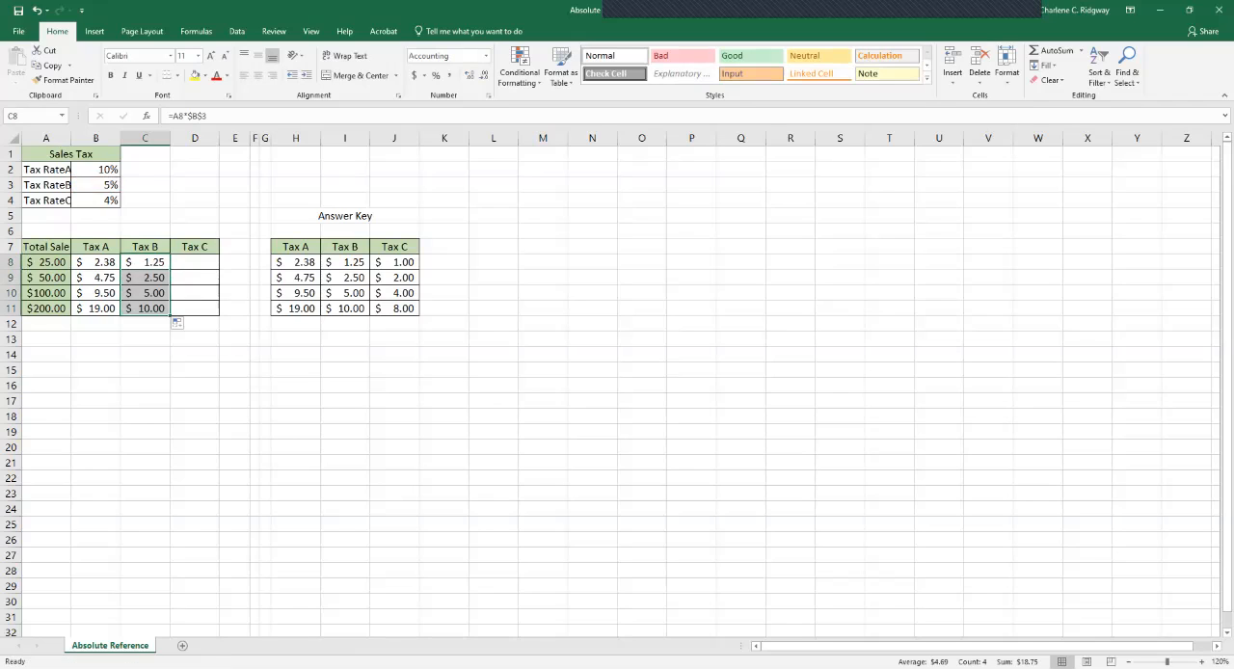
Display the formulas to check the Tax B column against the answer key, and switch back to values.
click(145, 355)
key(ctrl+grave)
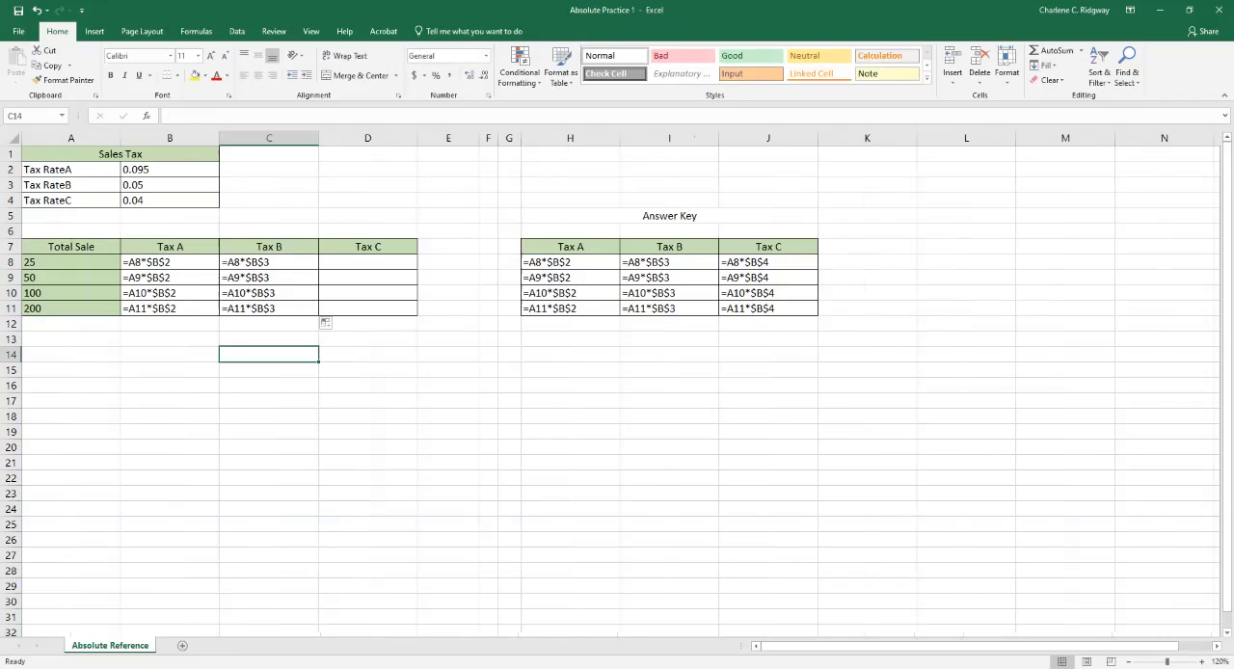
key(ctrl+grave)
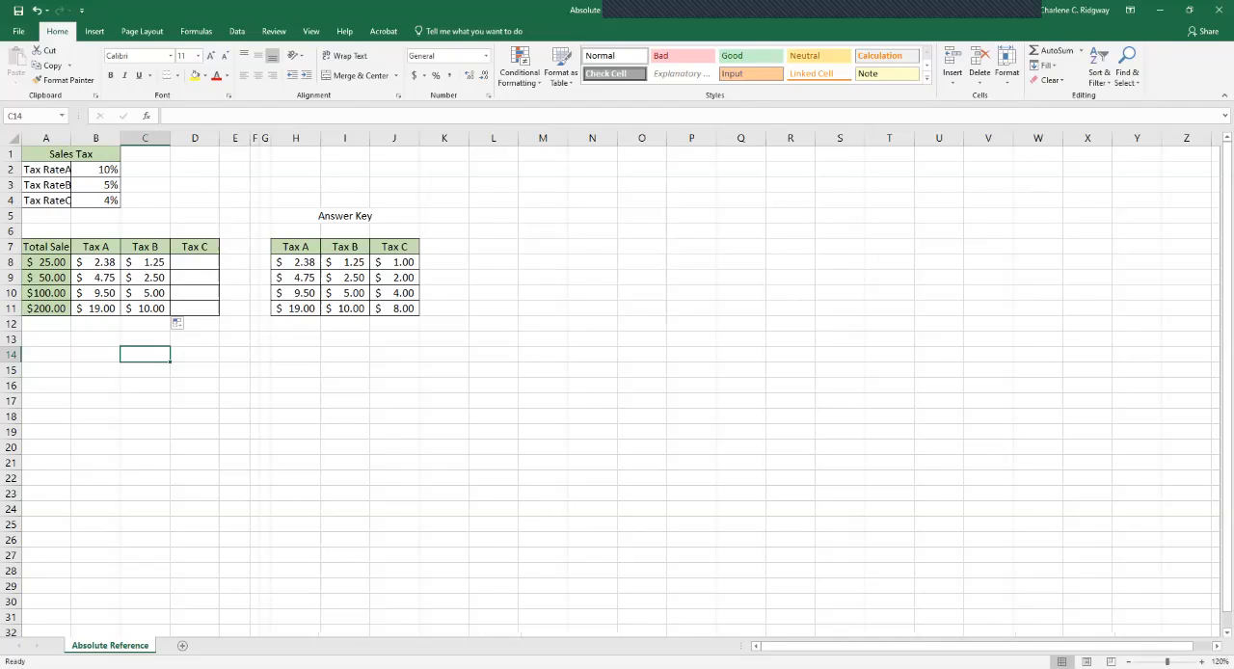
Enter =A8*B4 in cell D8 for Tax C with a relative rate reference, and fill it down to D11.
click(194, 262)
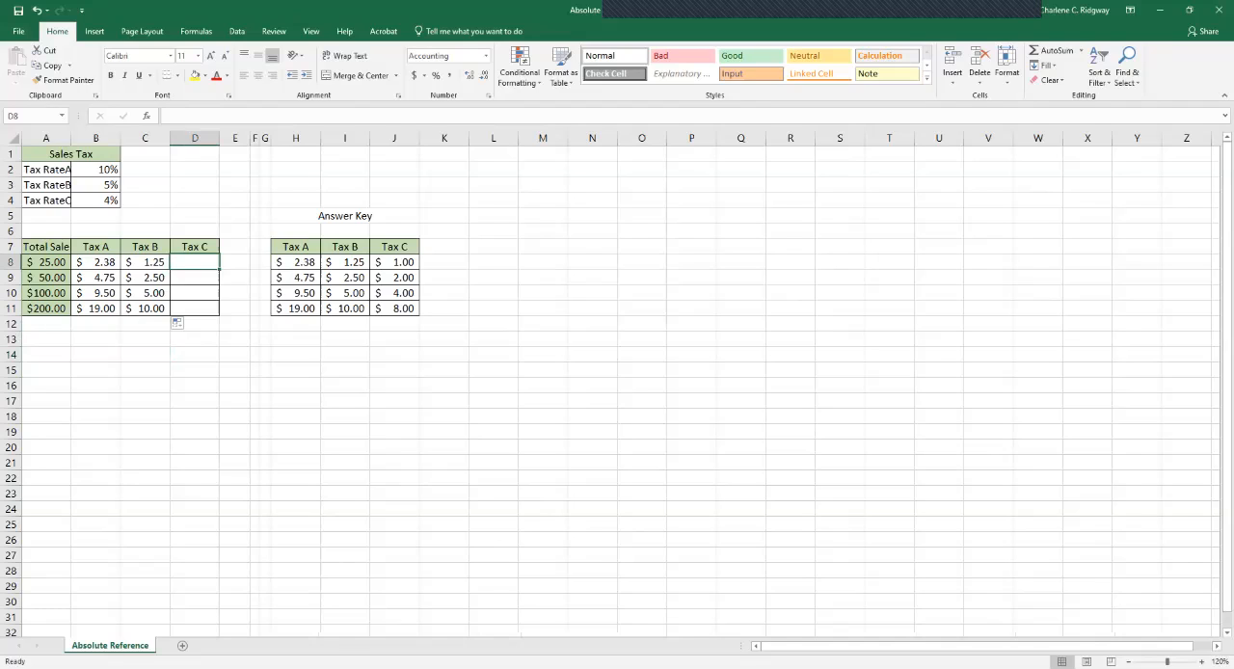
text(=)
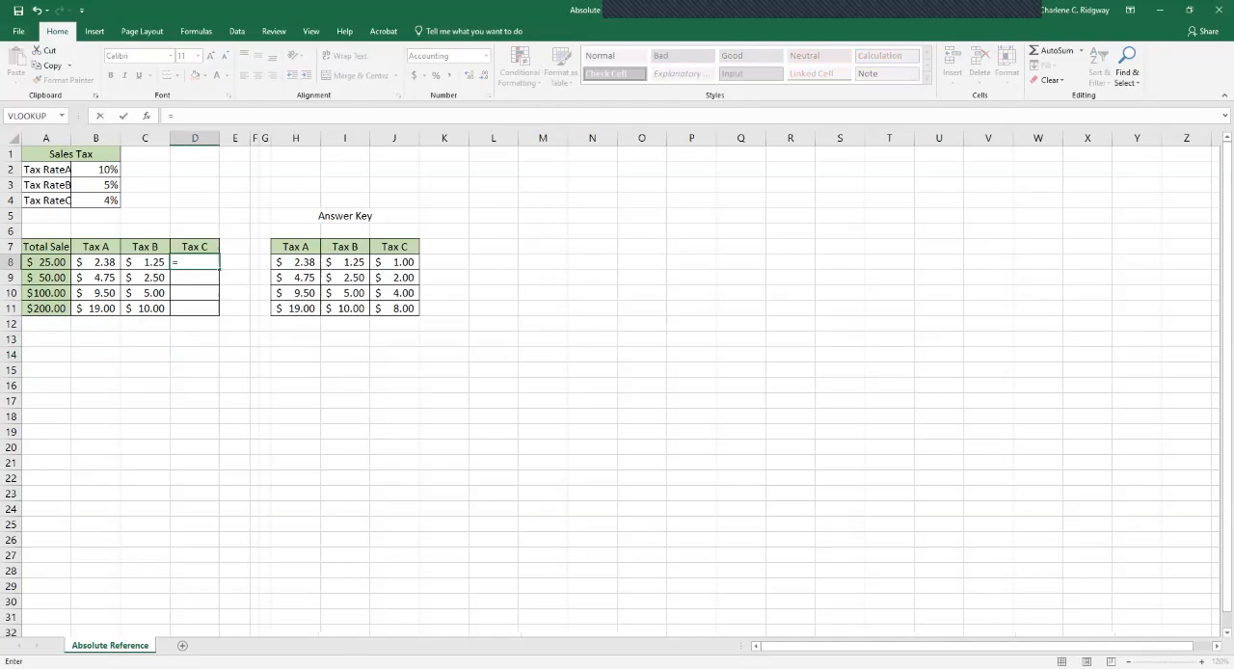
click(46, 262)
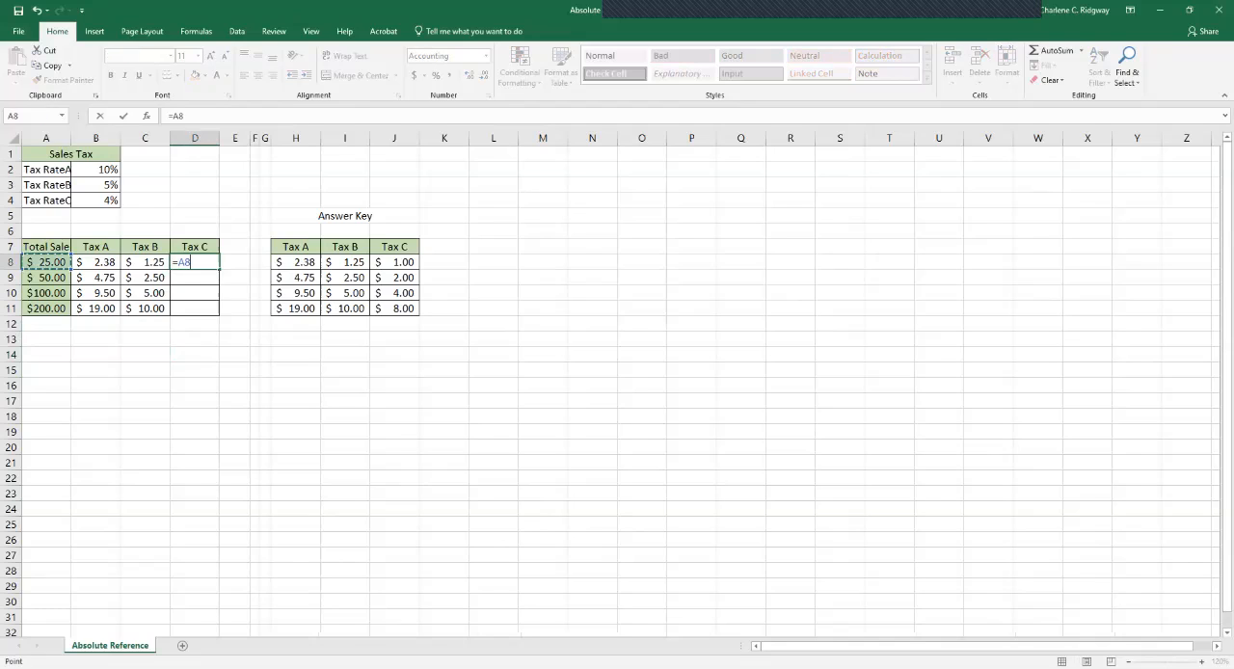
text(*)
click(95, 200)
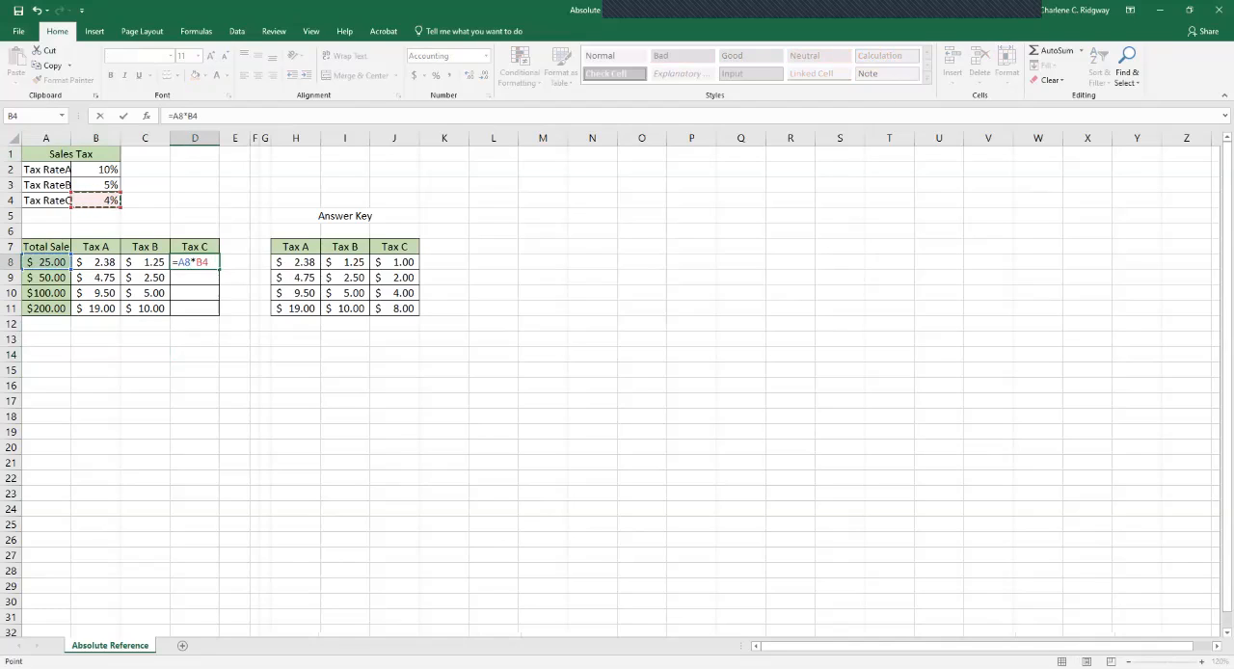
key(Return)
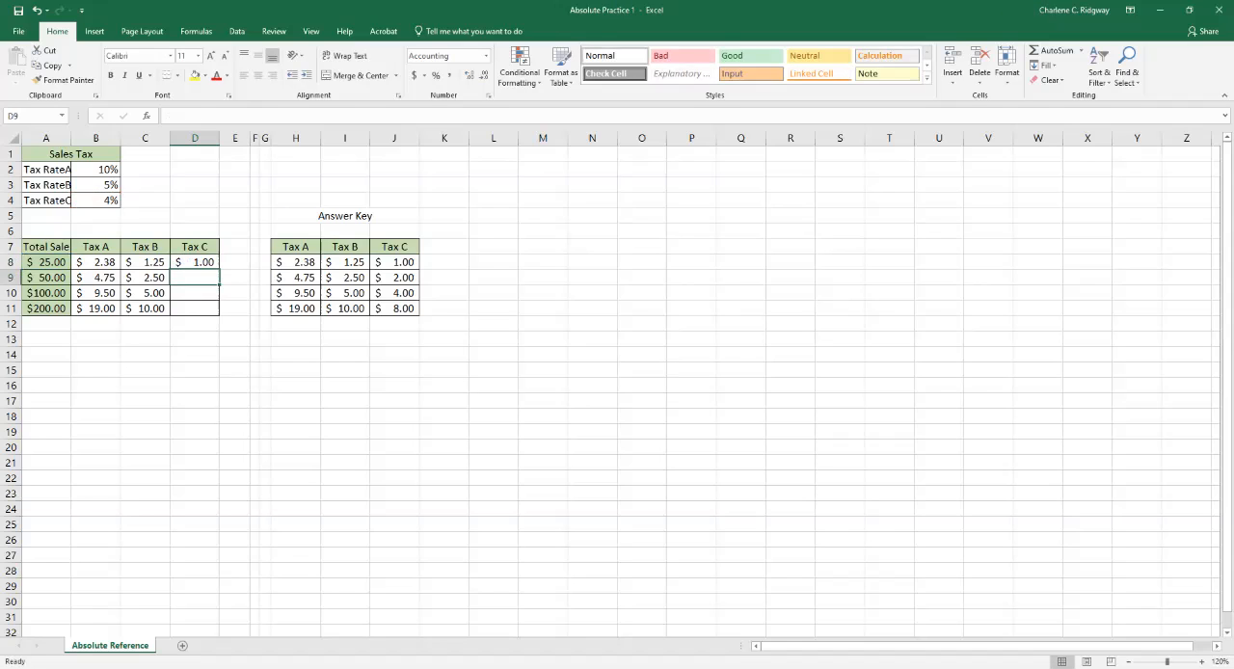
click(195, 262)
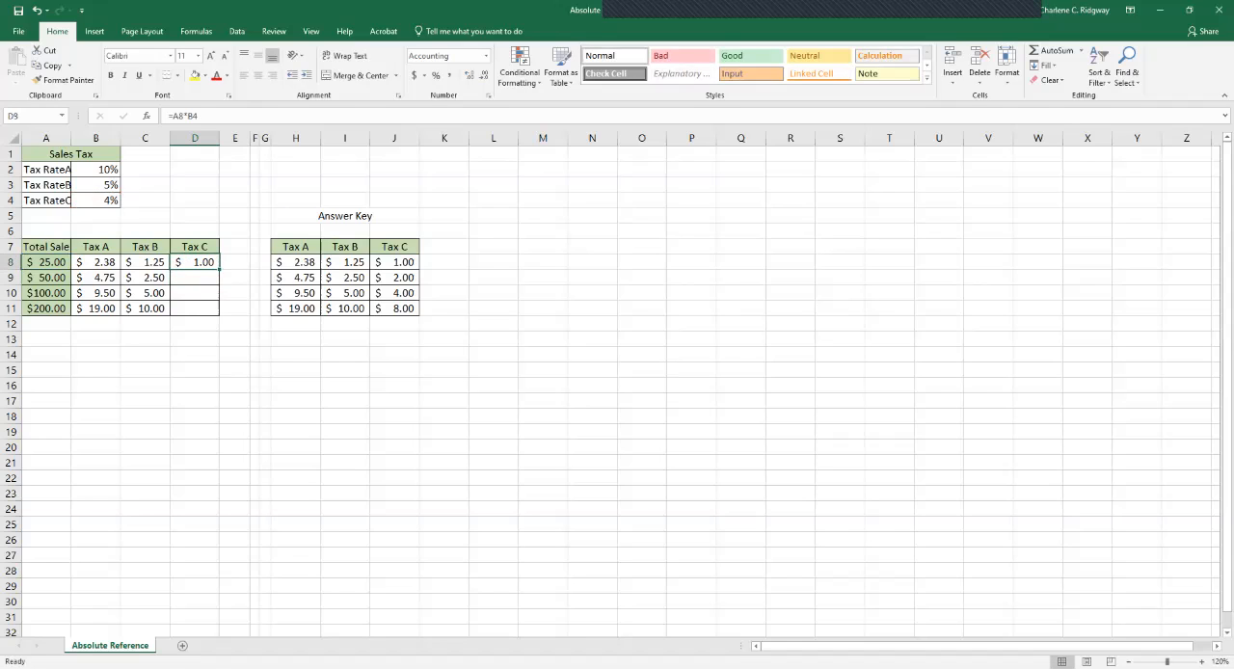
drag(219, 270, 220, 315)
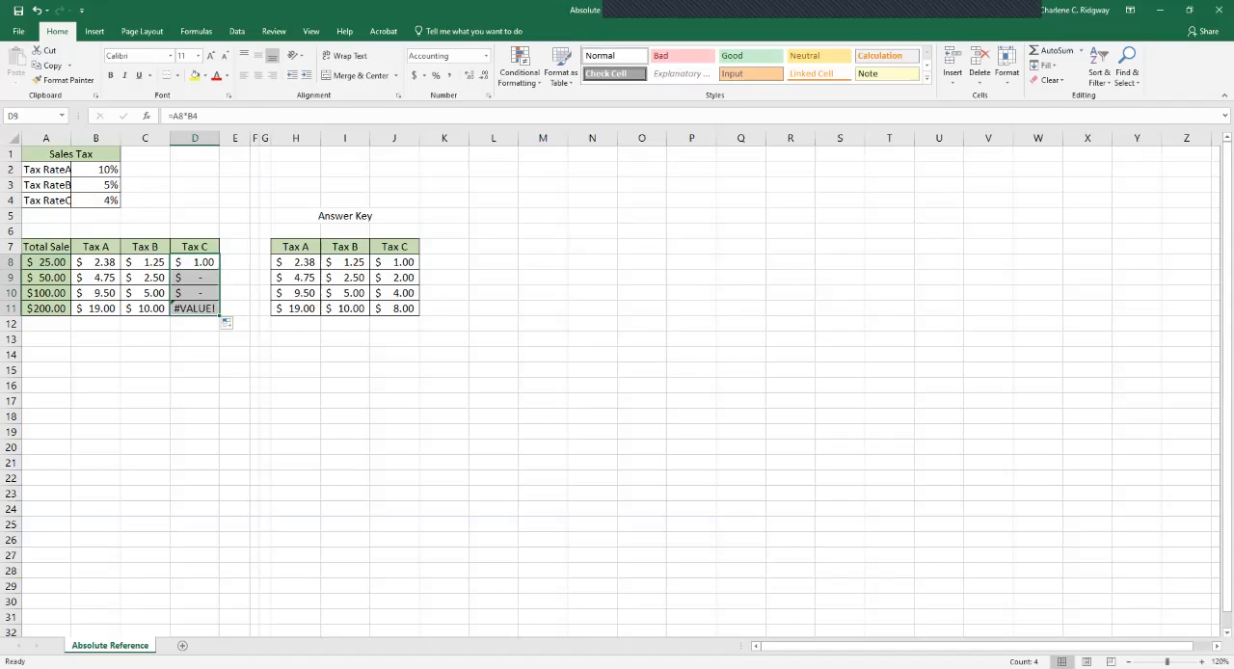
Show the sheet's formulas to examine the cell references in the Tax C column, and return to the values.
click(195, 340)
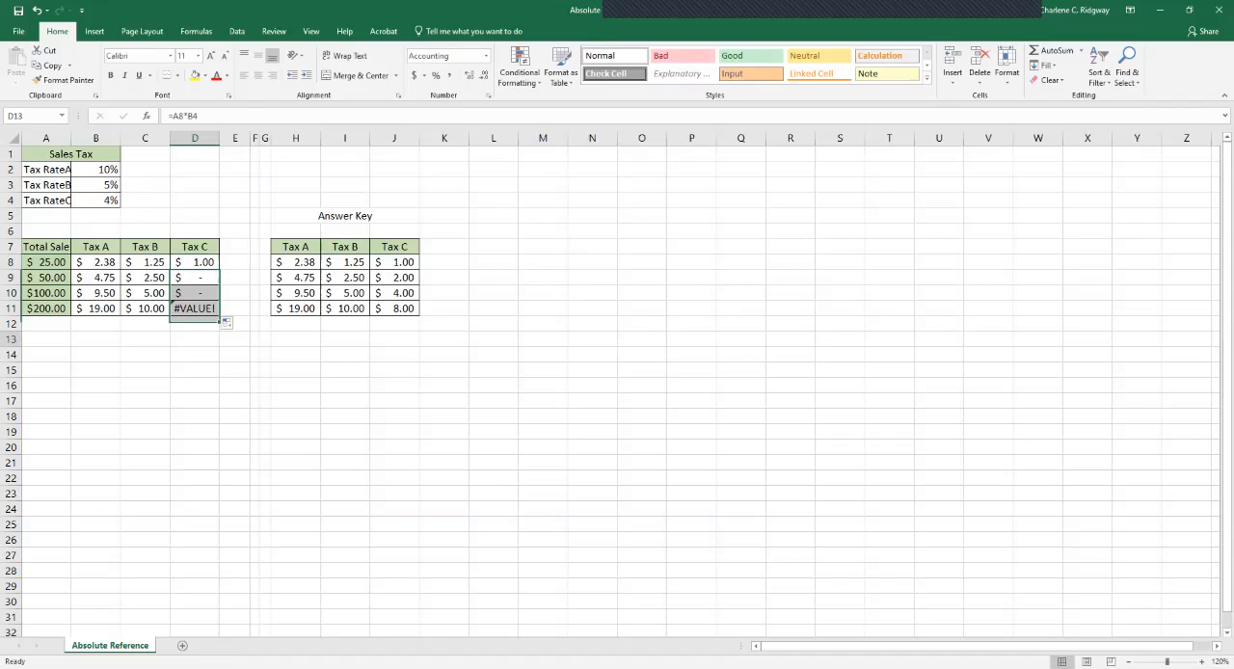
key(ctrl+grave)
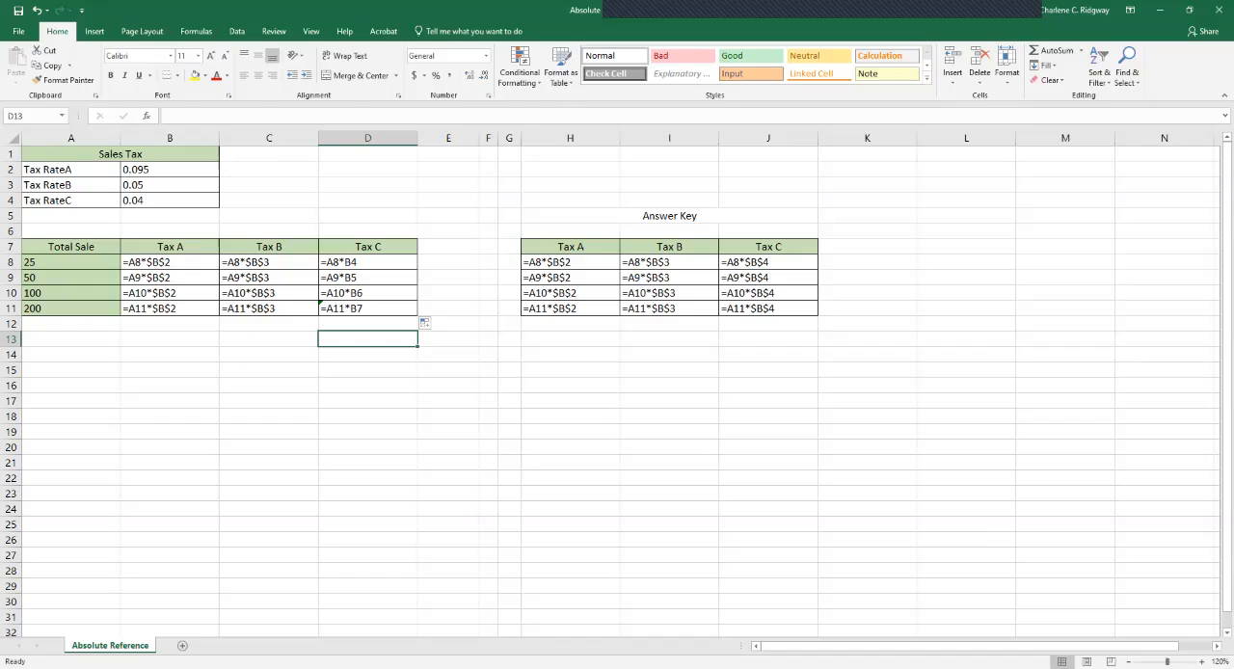
click(268, 355)
key(ctrl+grave)
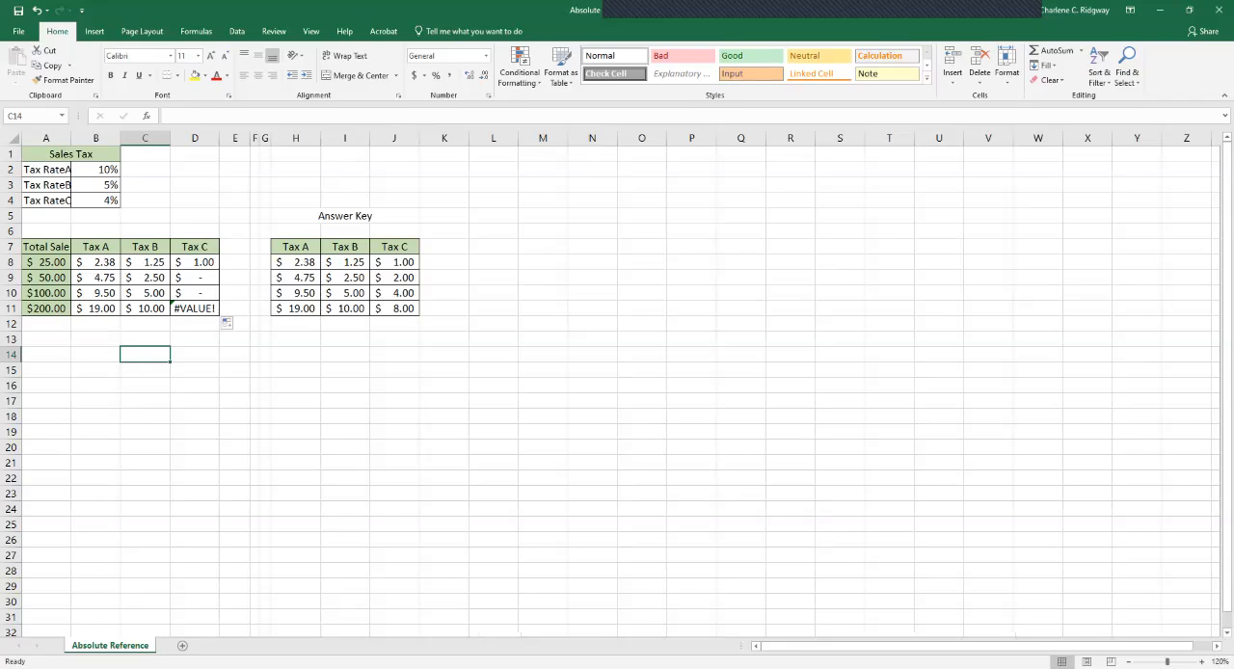
Make the tax rate reference in D8 absolute so the formula reads =A8*$B$4, and fill it down to D11.
click(195, 262)
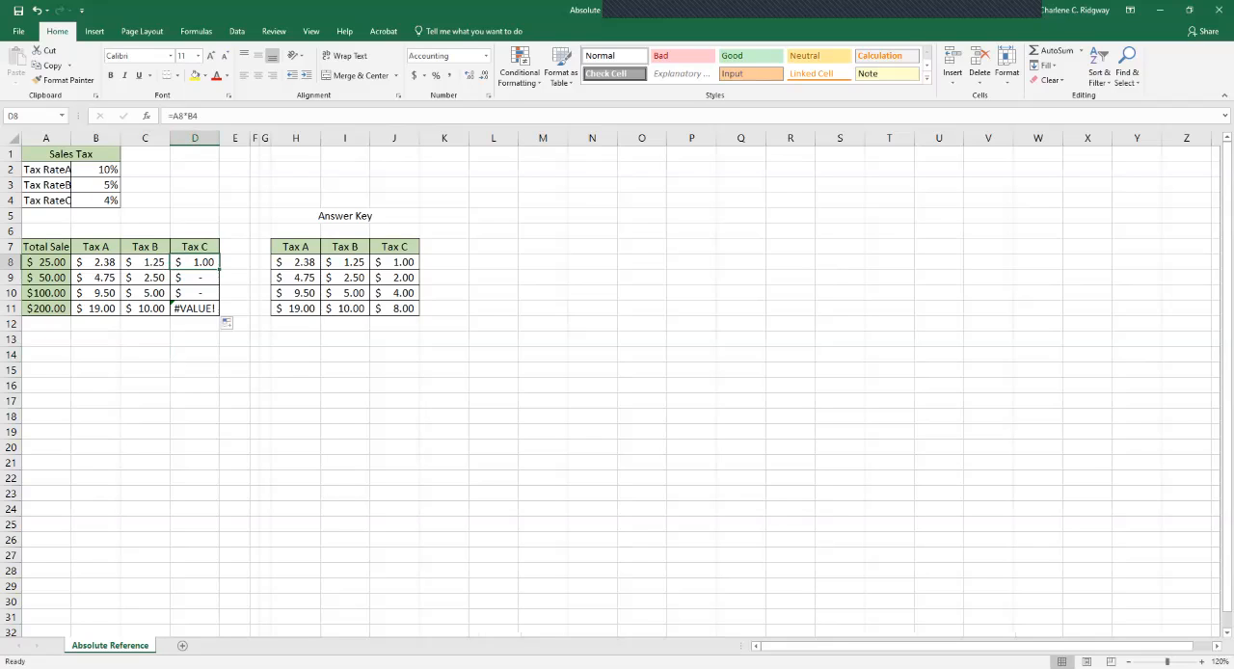
key(F2)
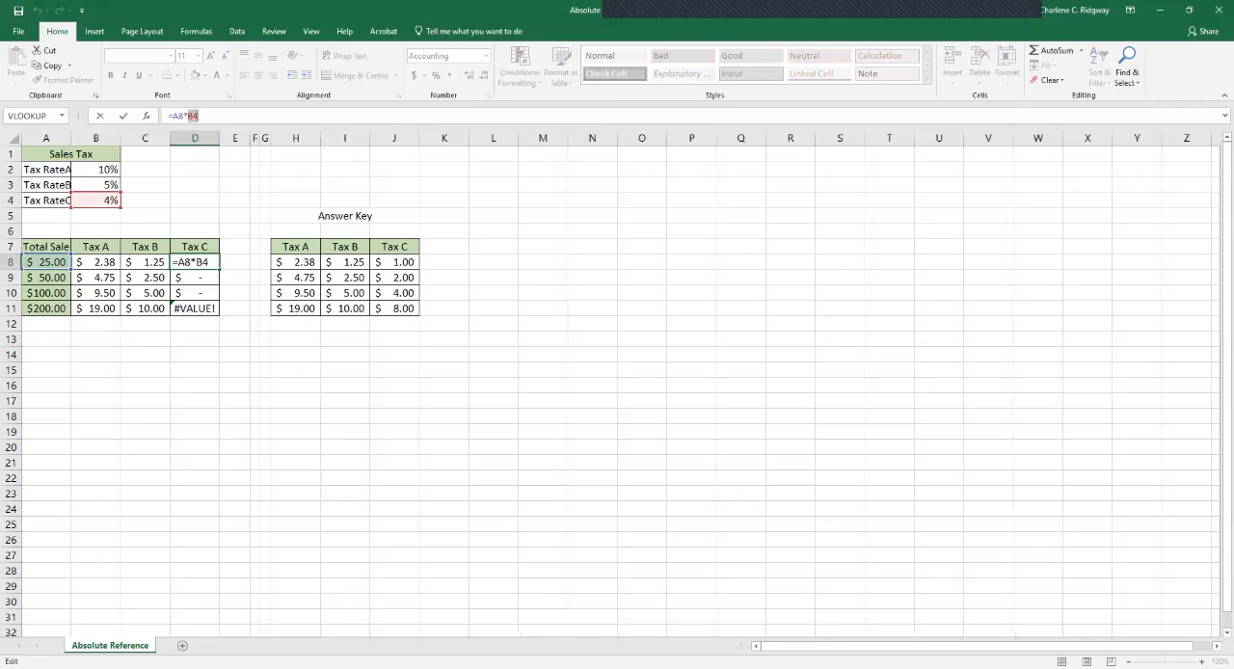
key(F4)
click(207, 263)
key(Return)
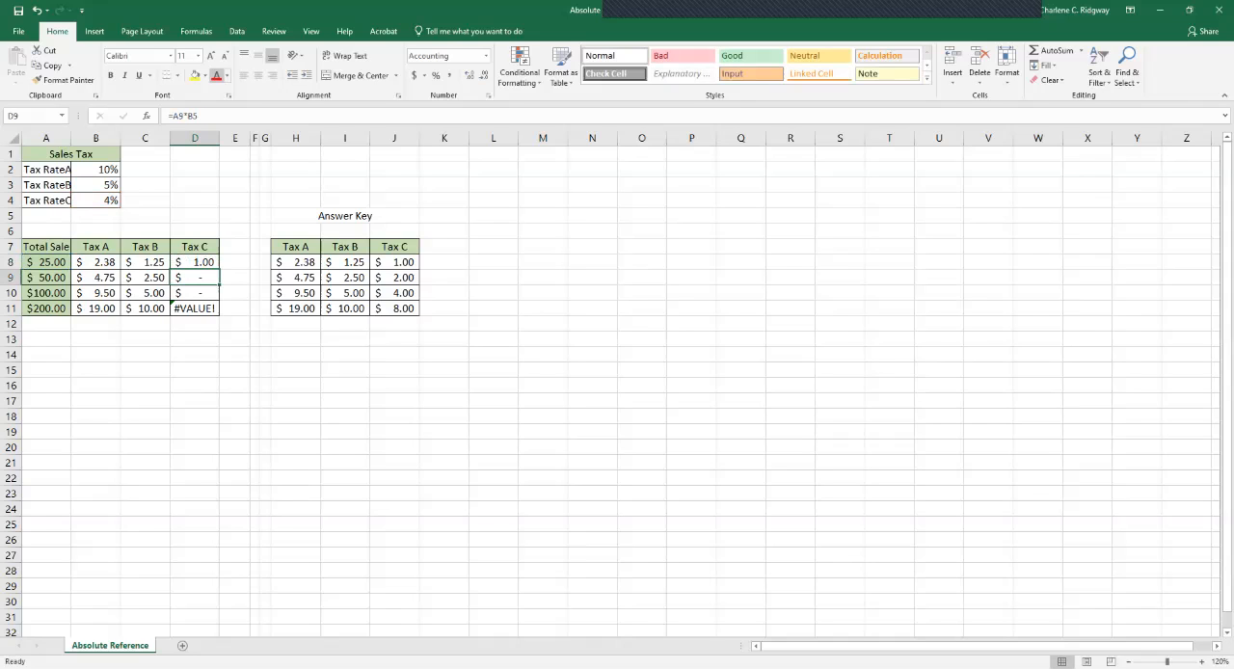
click(197, 262)
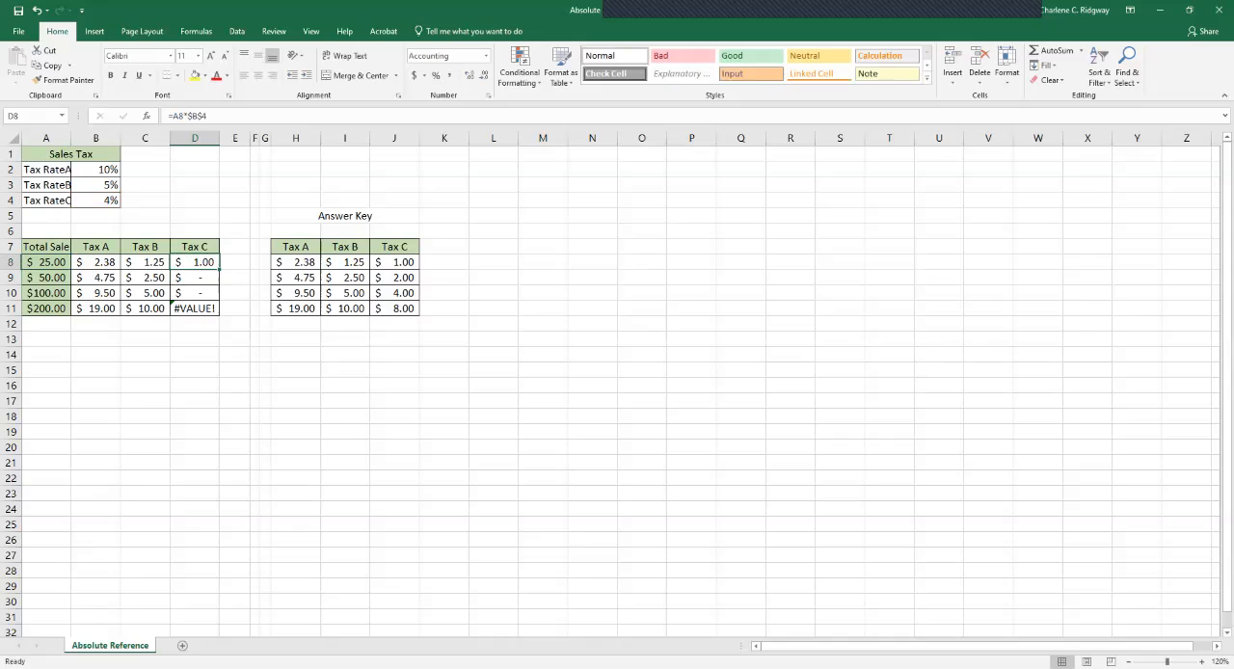
drag(220, 268, 221, 316)
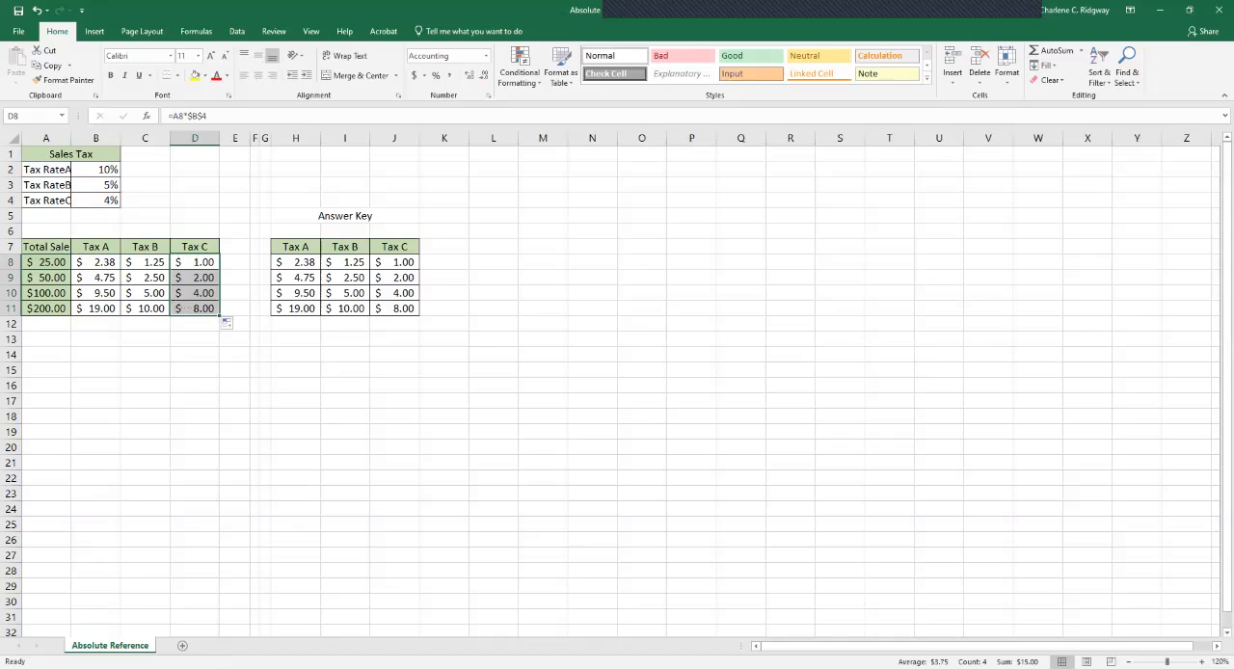
click(194, 354)
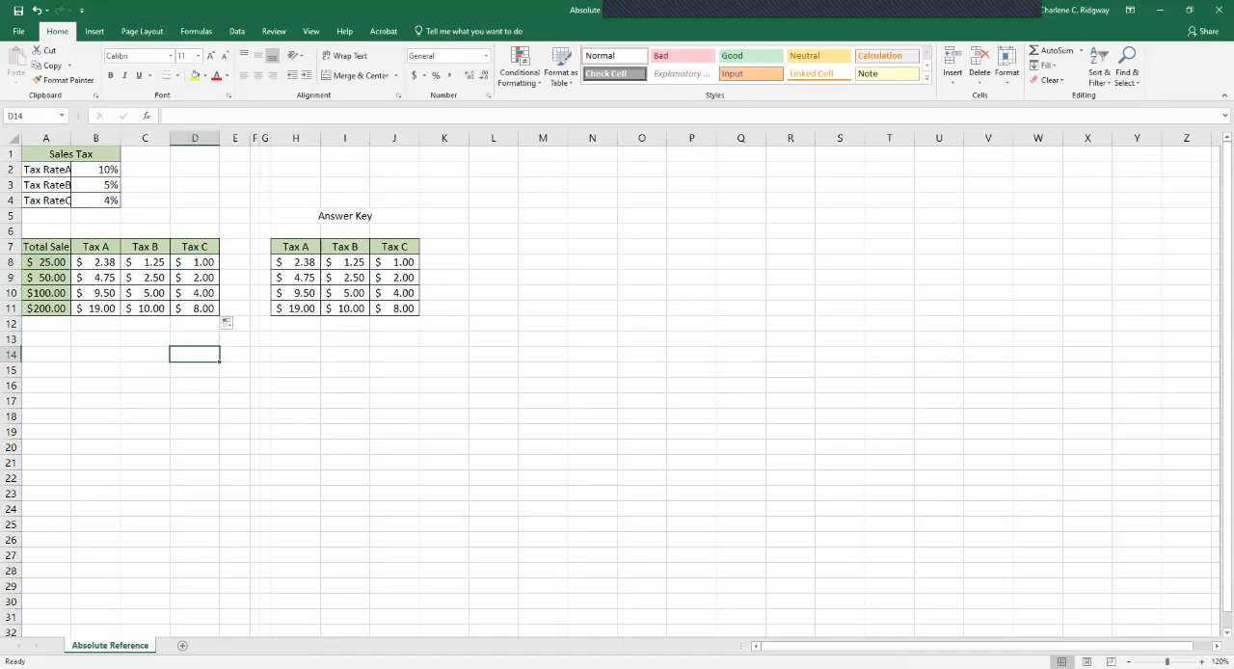
Display the sheet's formulas twice to compare the Tax A, B and C columns with the answer key, returning to values each time.
key(ctrl+grave)
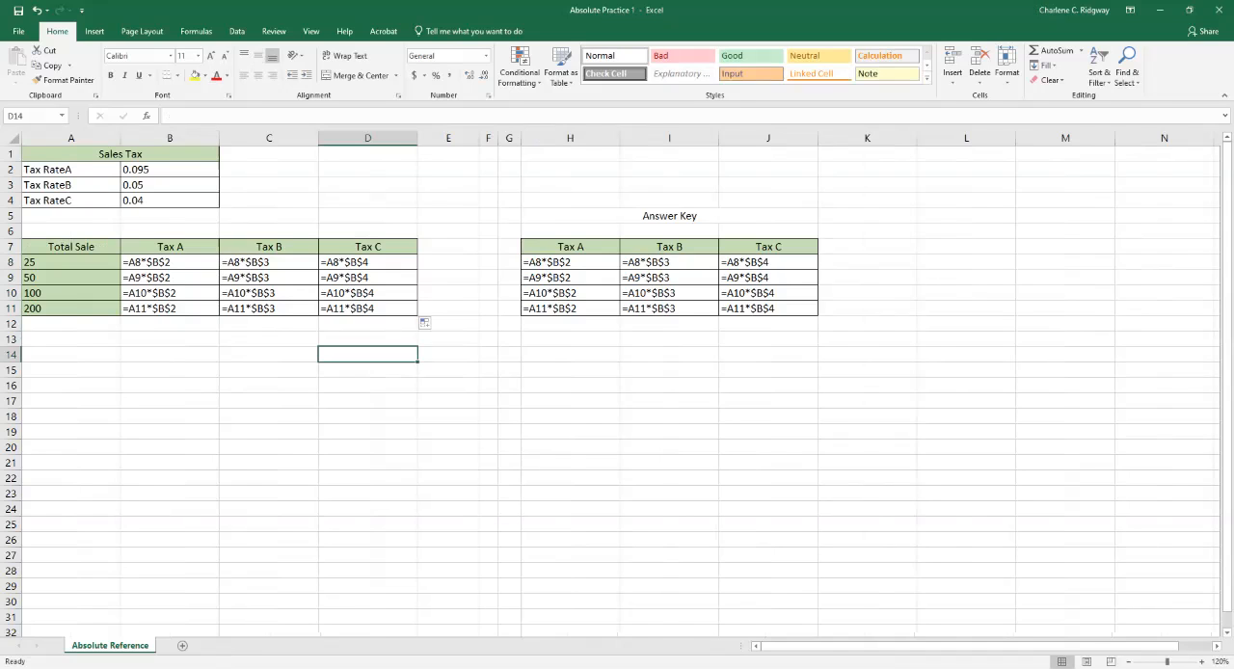
key(ctrl+grave)
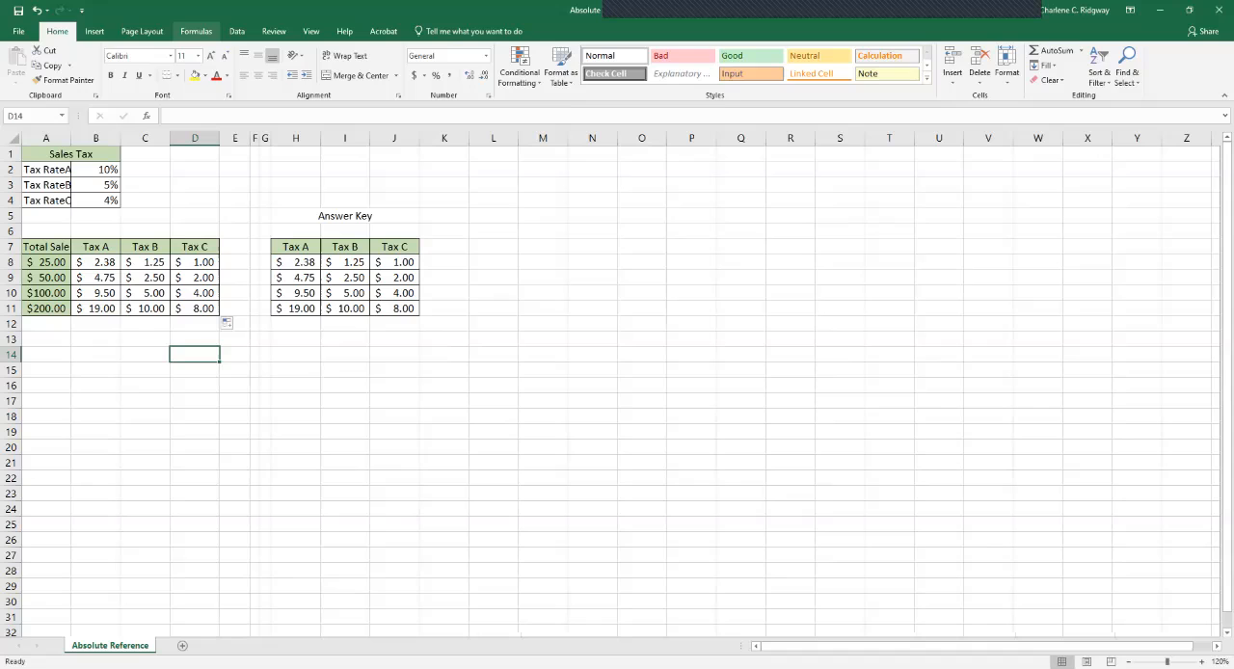
click(195, 31)
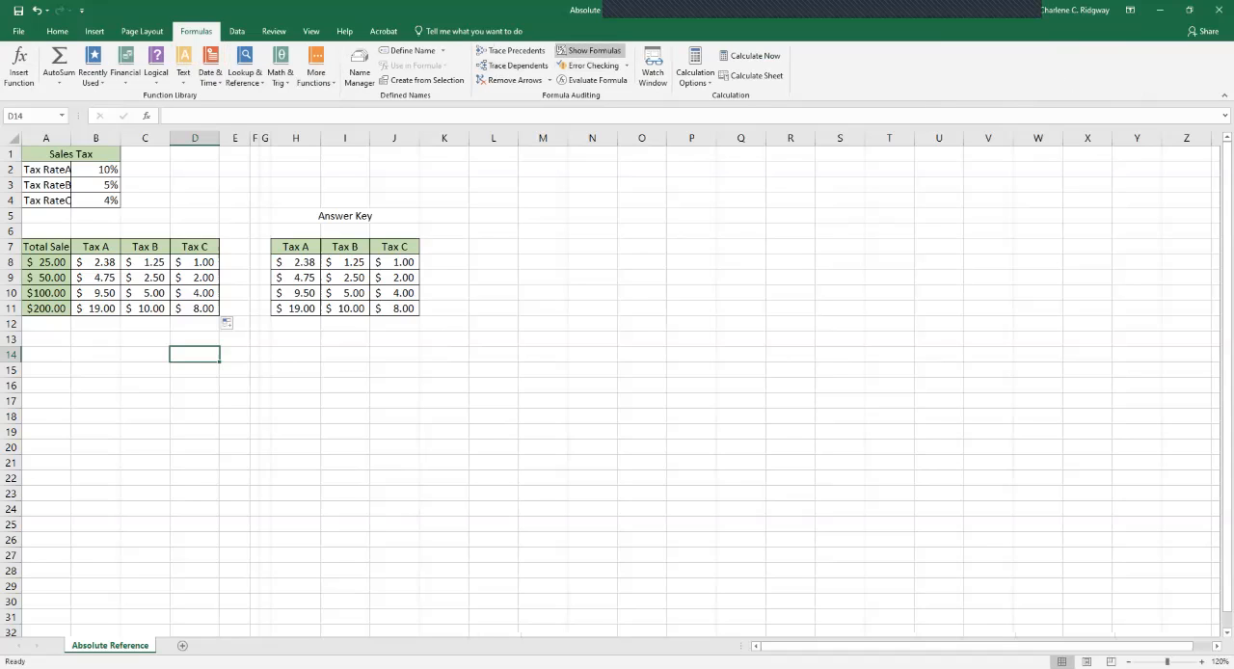
click(590, 50)
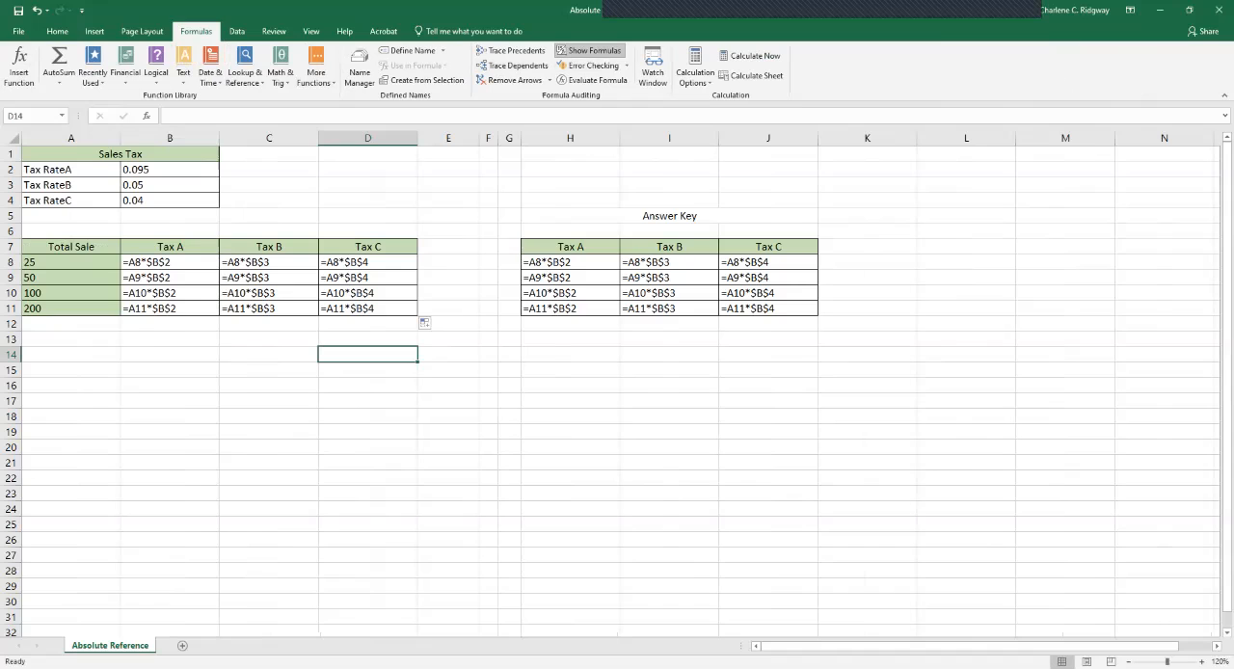
key(ctrl+grave)
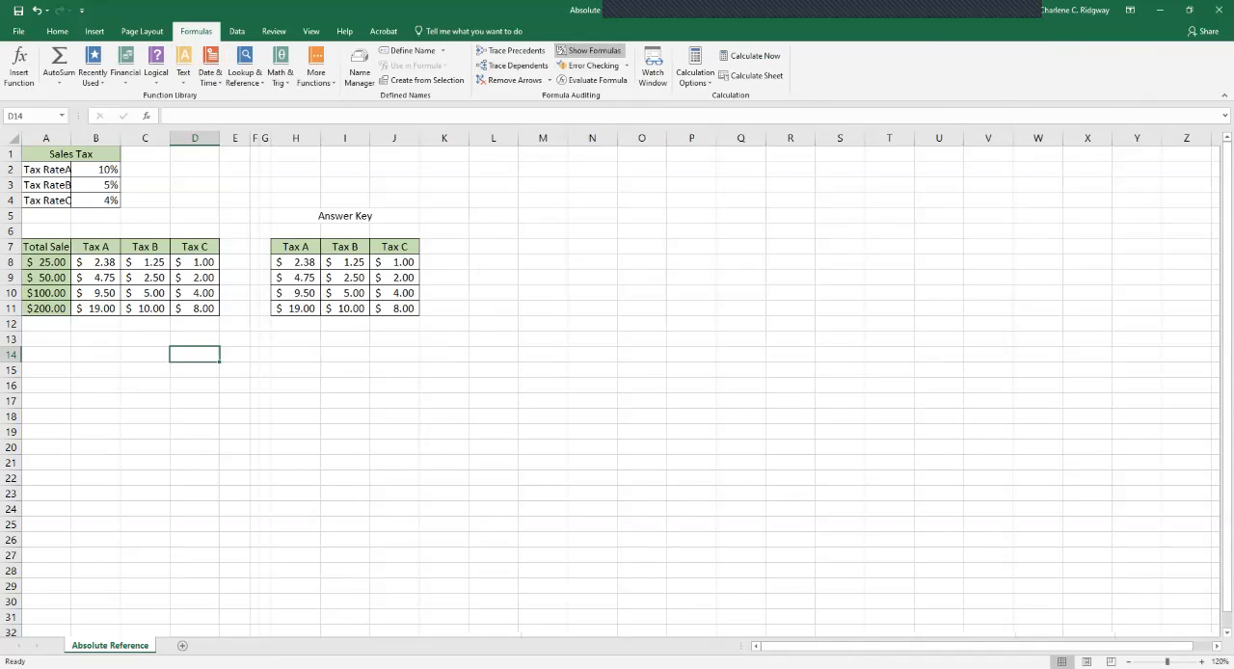